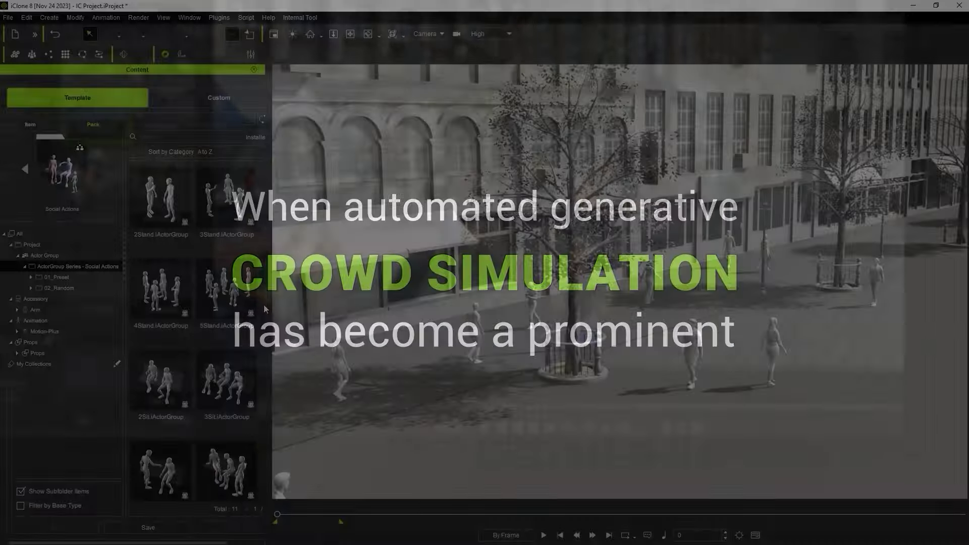
Place the 2Sit, 3Sit, 4Stand, 5Stand and 3Stand Social Actions groups along the street
scroll(264, 304, "down", 1)
scroll(264, 304, "up", 1)
left_click_drag(161, 380, 419, 404)
left_click_drag(227, 380, 671, 323)
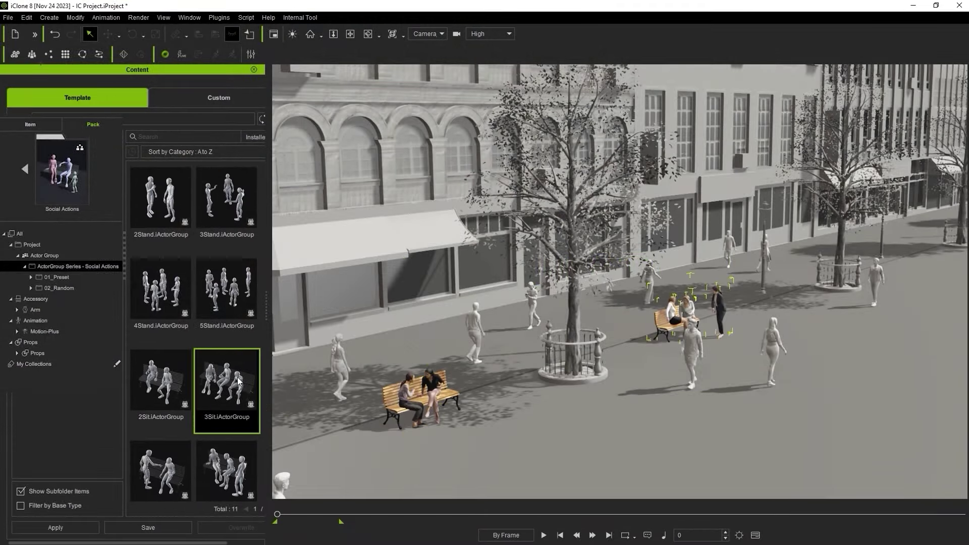
left_click_drag(161, 290, 557, 400)
left_click_drag(227, 290, 454, 318)
left_click_drag(160, 380, 752, 301)
left_click_drag(226, 200, 707, 293)
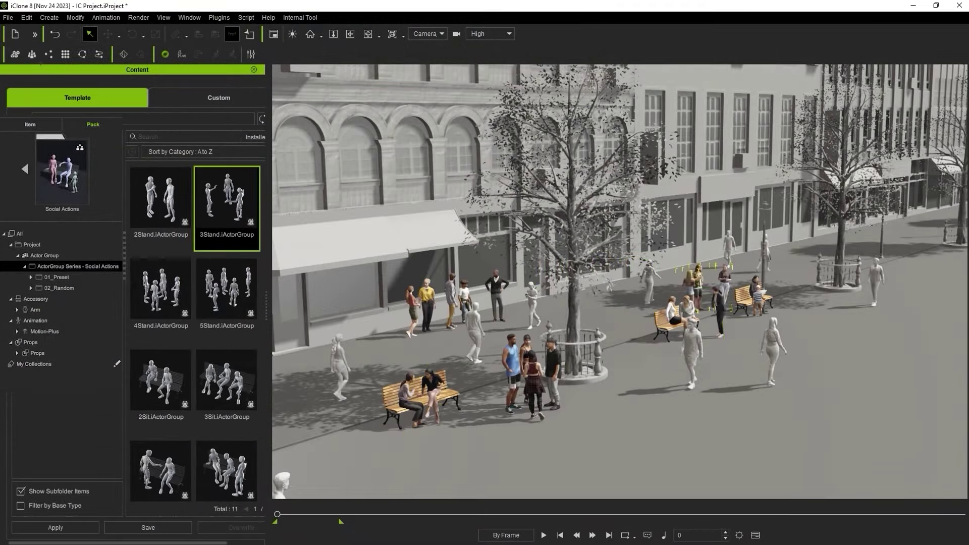
left_click_drag(161, 380, 677, 260)
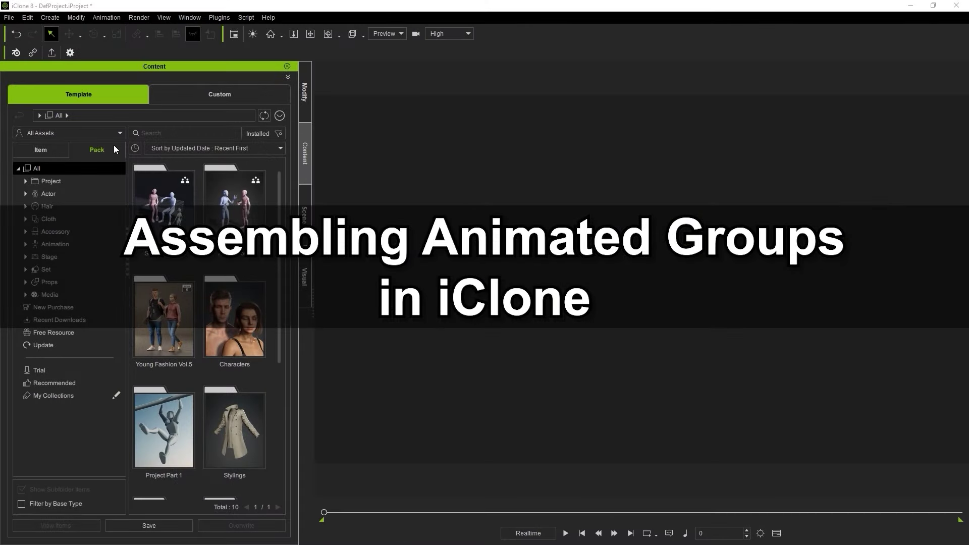
Add the 2Stand woman-and-man group from Social Actions with default settings and play it
double_click(171, 226)
mouse_move(280, 177)
left_mouse_down()
mouse_move(280, 483)
mouse_move(280, 170)
left_mouse_up()
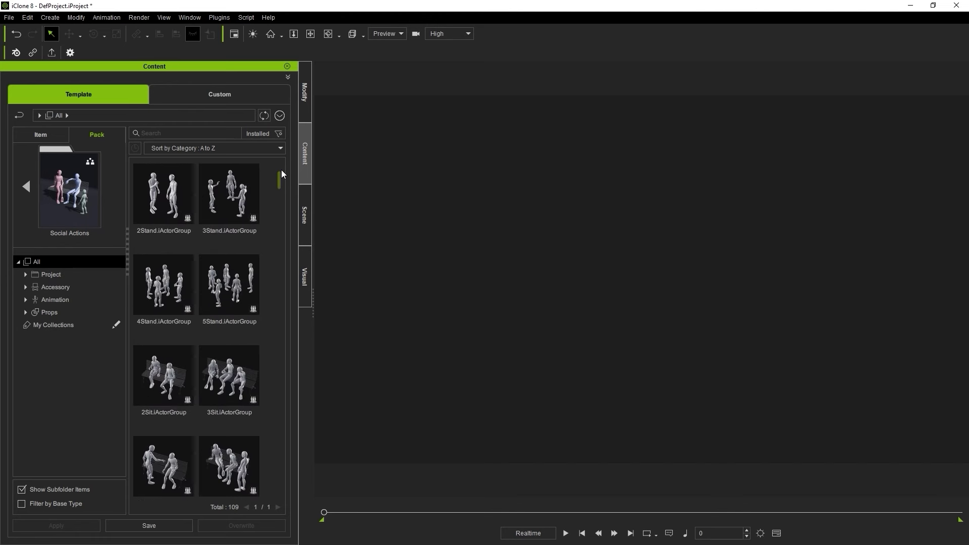
left_click(189, 227)
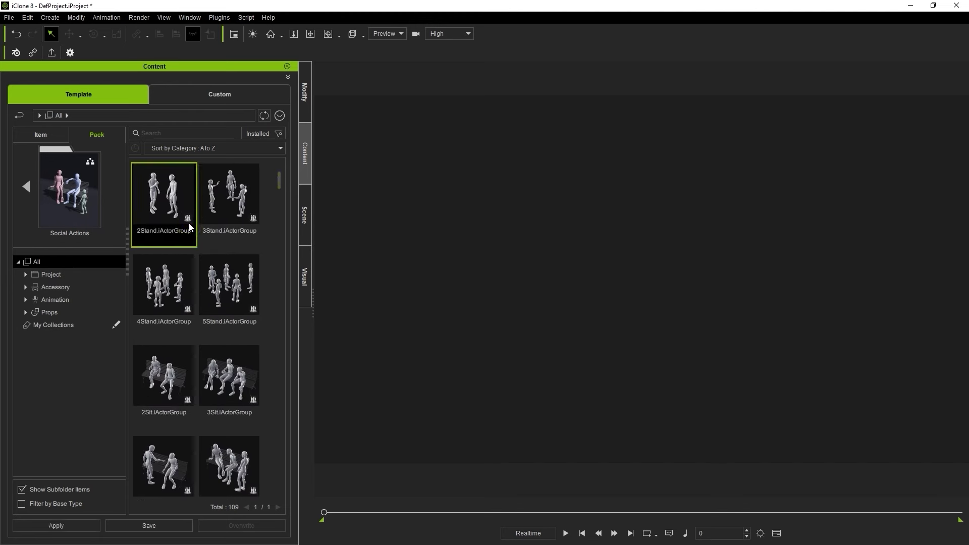
double_click(190, 228)
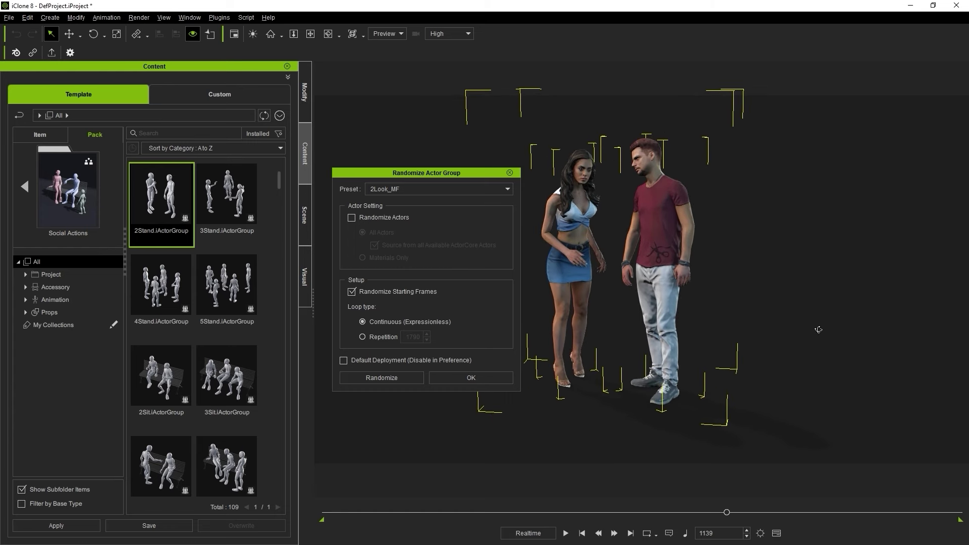
left_click(493, 380)
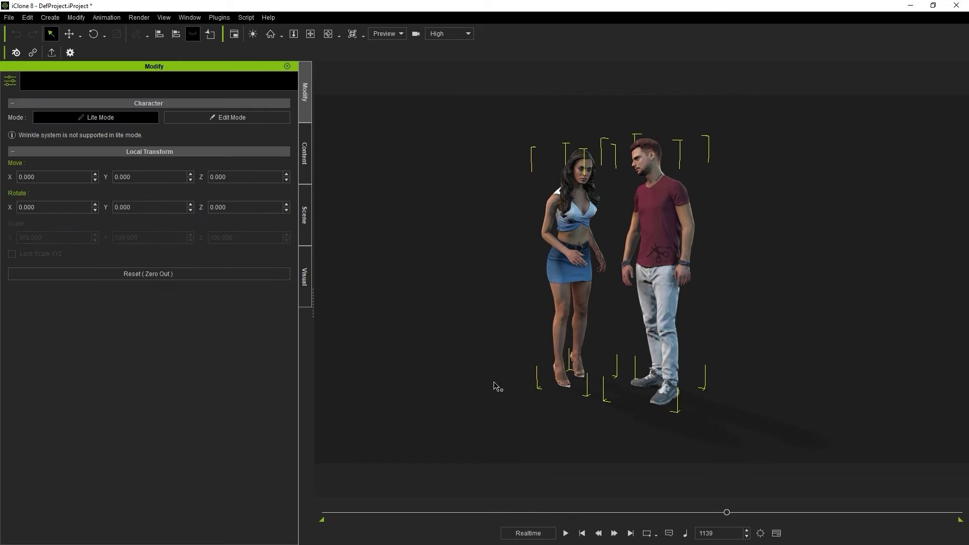
left_click(566, 534)
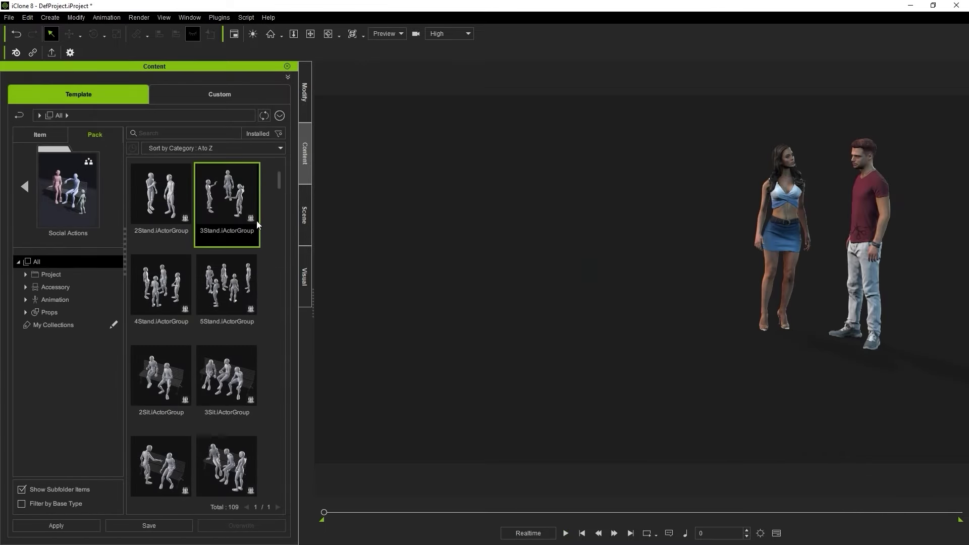
Add a 3Stand group using the 3Stand_FFF preset with actors randomized twice before accepting
double_click(256, 220)
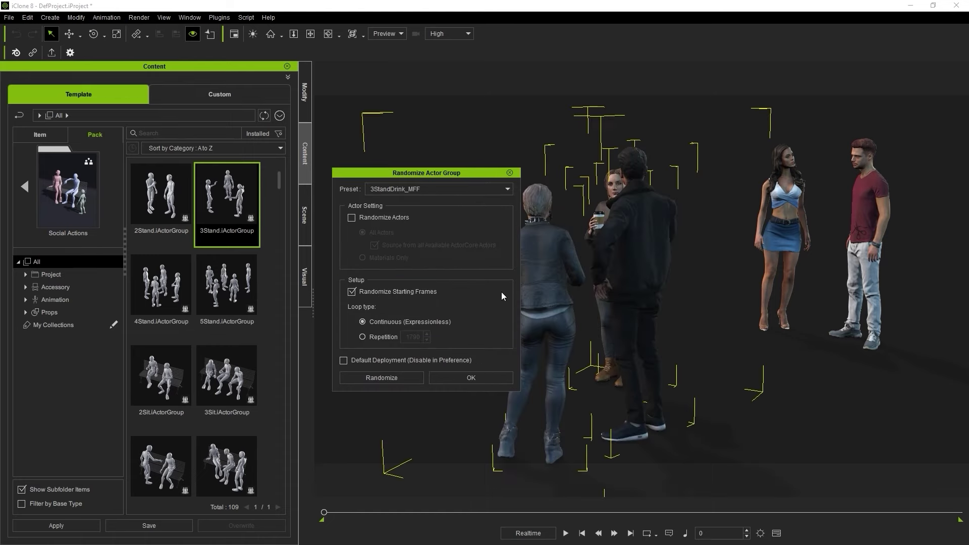
right_click_drag(503, 296, 811, 210)
left_click(435, 189)
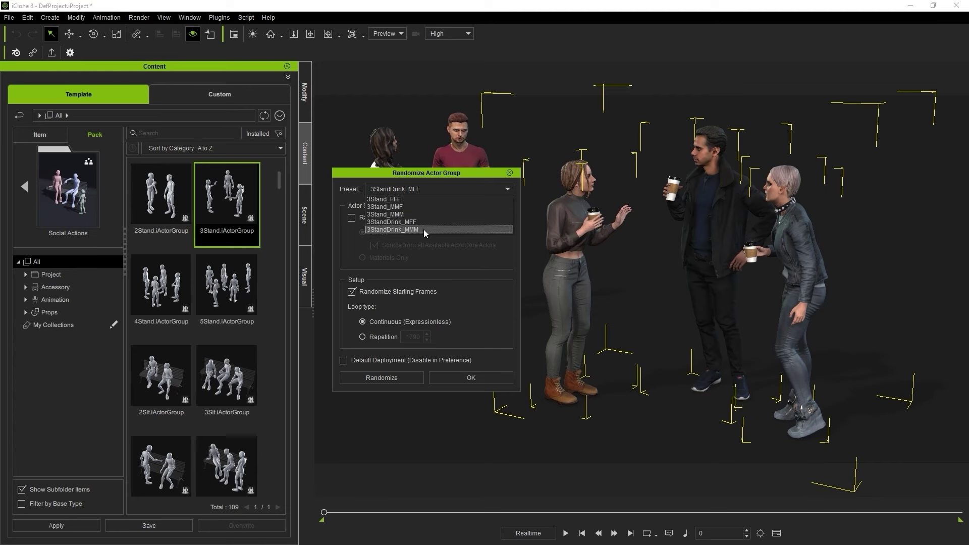
left_click(421, 200)
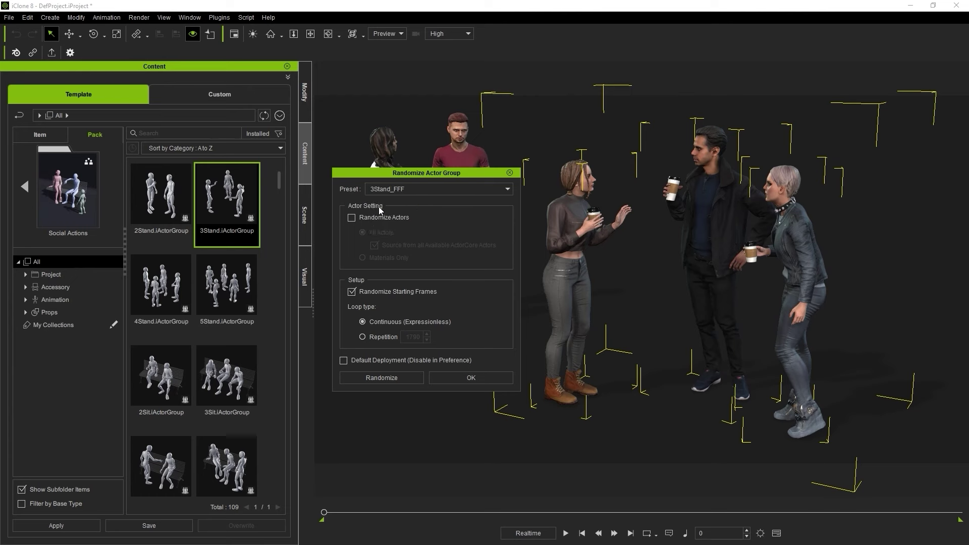
left_click(352, 218)
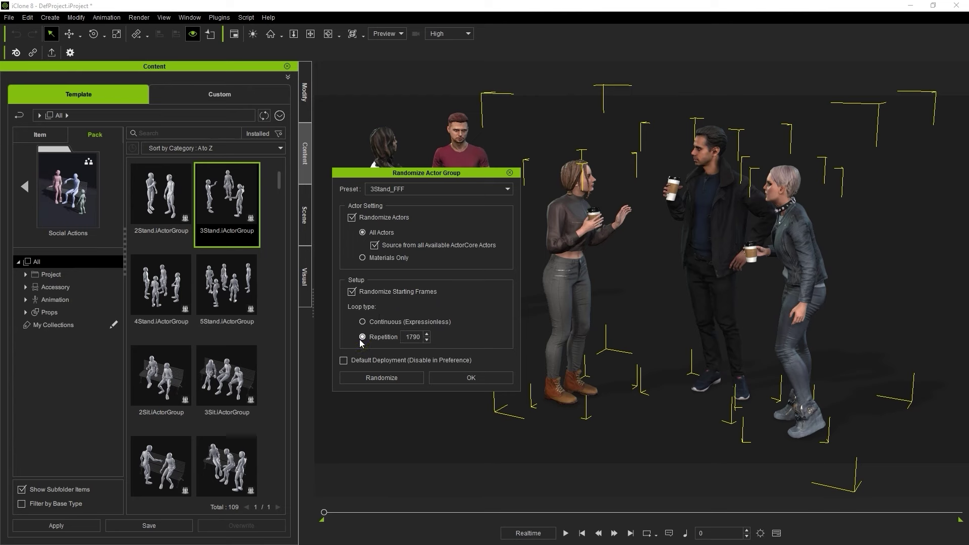
left_click(399, 382)
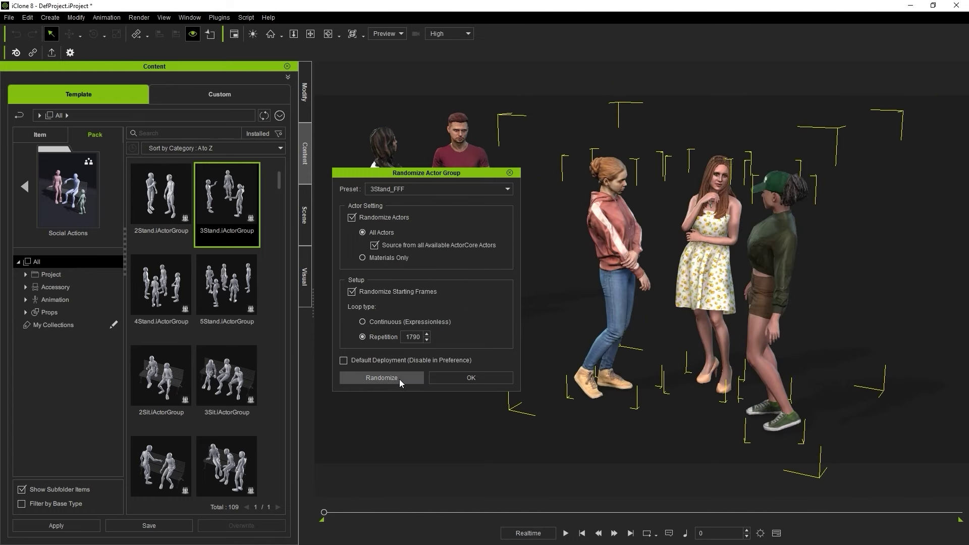
left_click(404, 381)
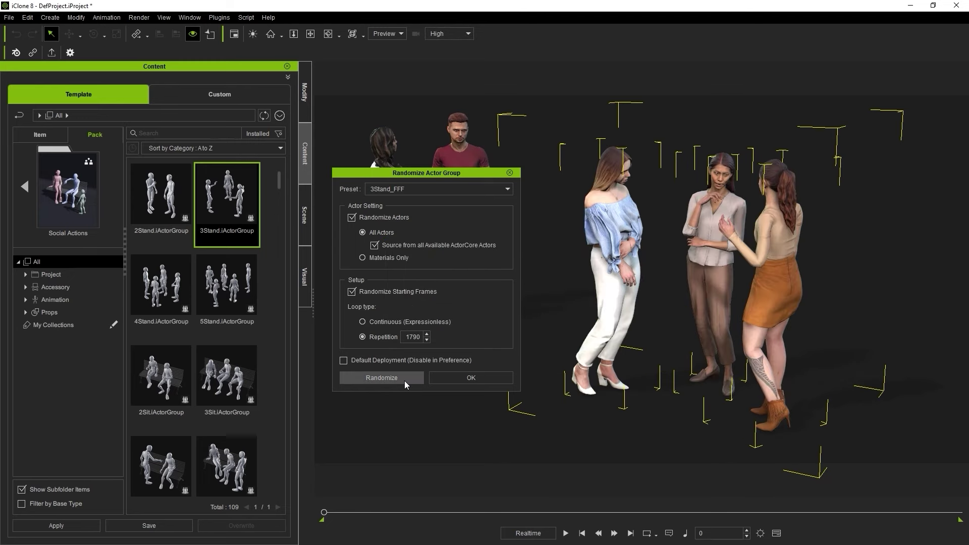
left_click(435, 377)
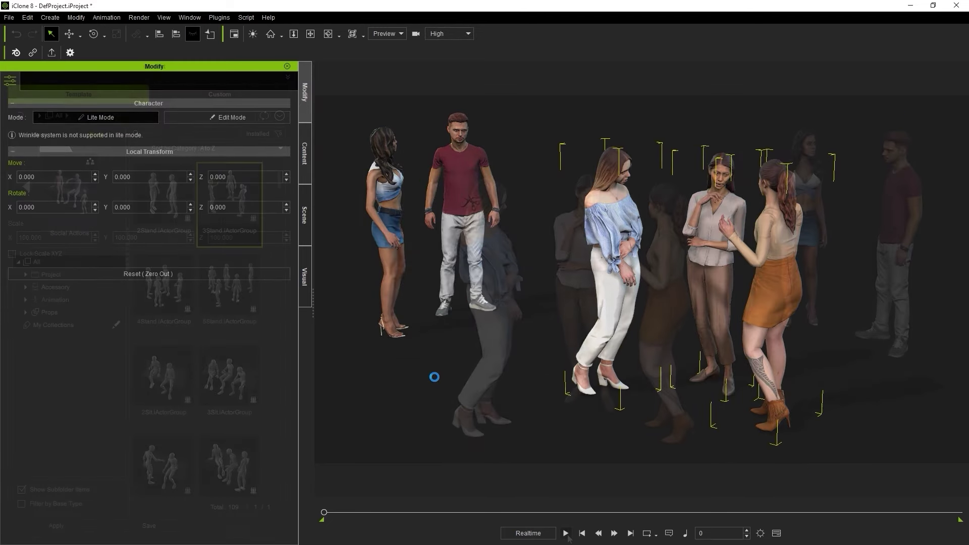
Preview the current scene playback, then rewind the timeline to frame 0
left_click(566, 534)
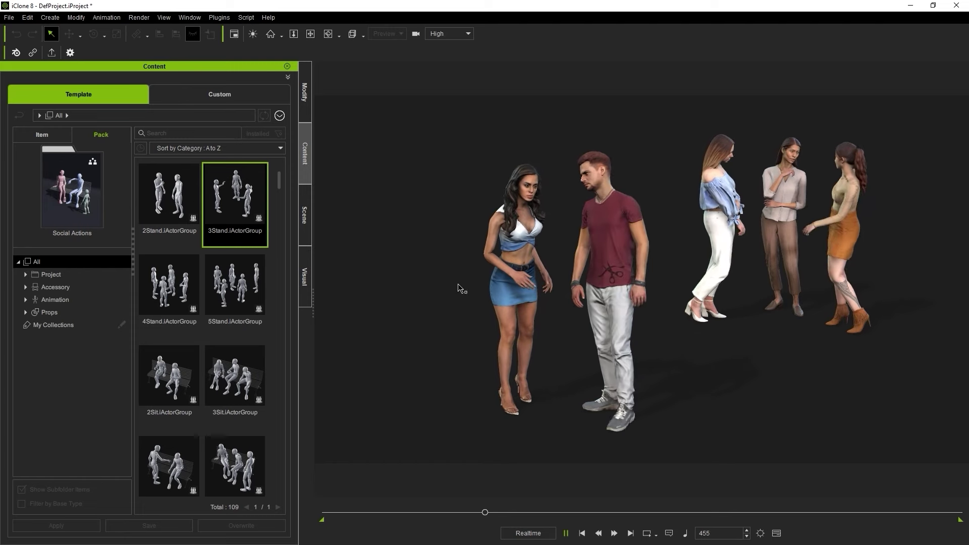
left_click(566, 533)
left_click(323, 512)
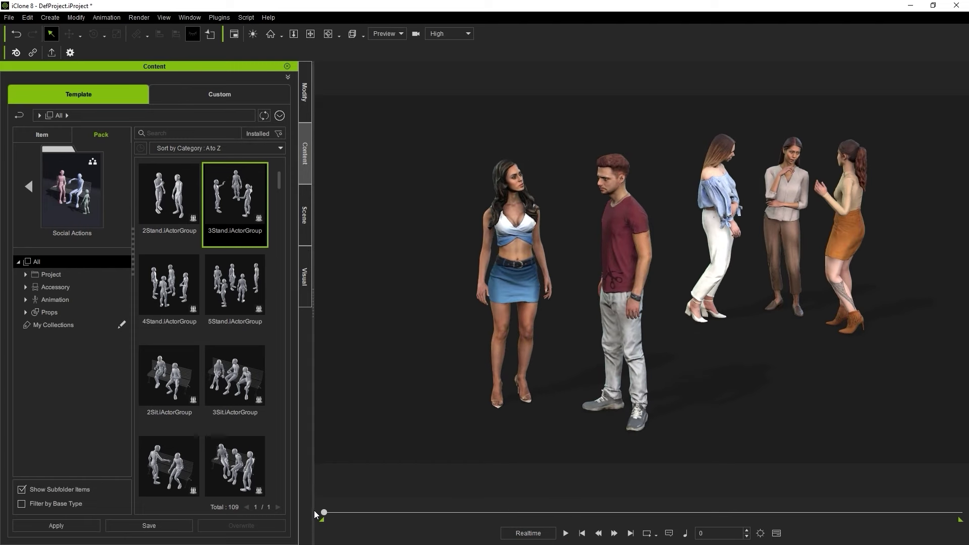
Apply the 2Stand_Chat_Direction_G1_F1 chat motion to the front woman
left_click(72, 302)
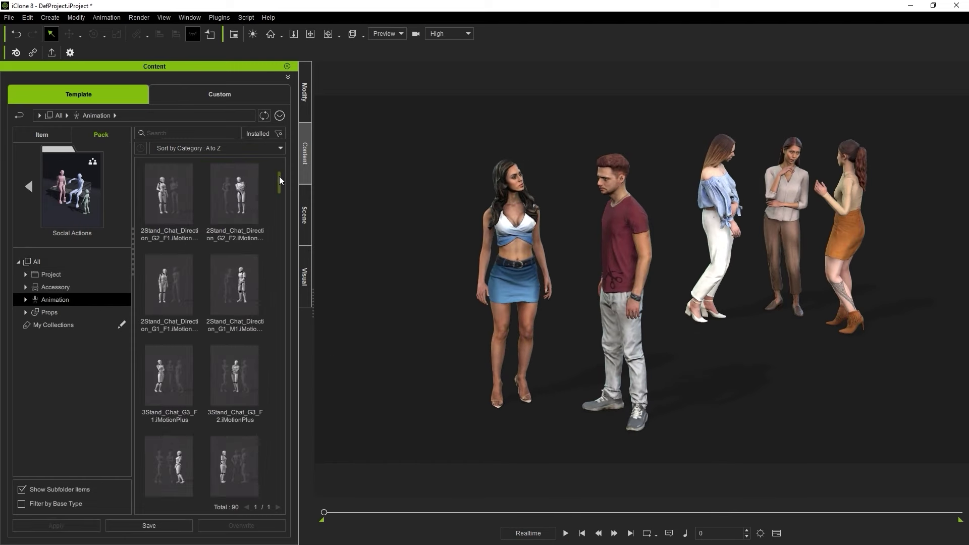
scroll(277, 222, "down", 5)
scroll(291, 202, "up", 5)
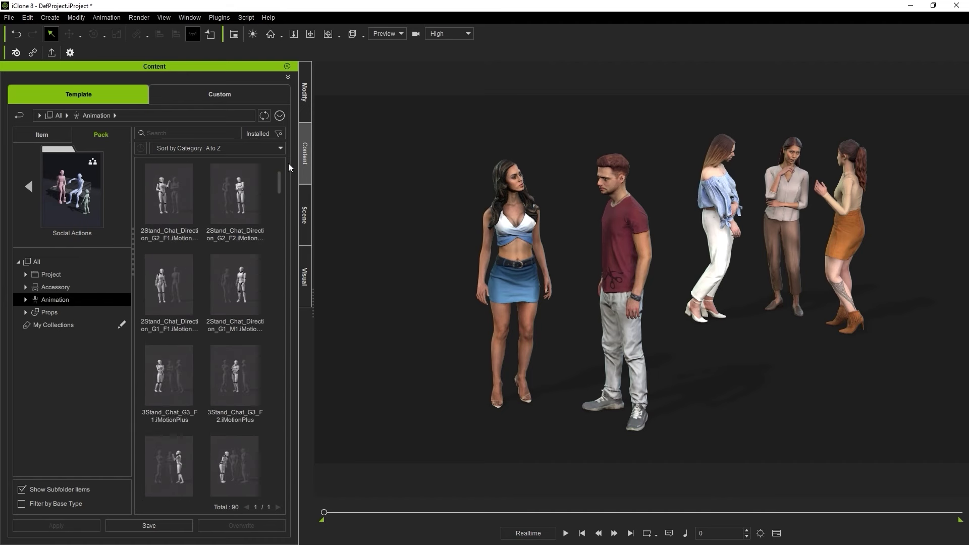
left_click_drag(174, 311, 508, 217)
left_click(514, 202)
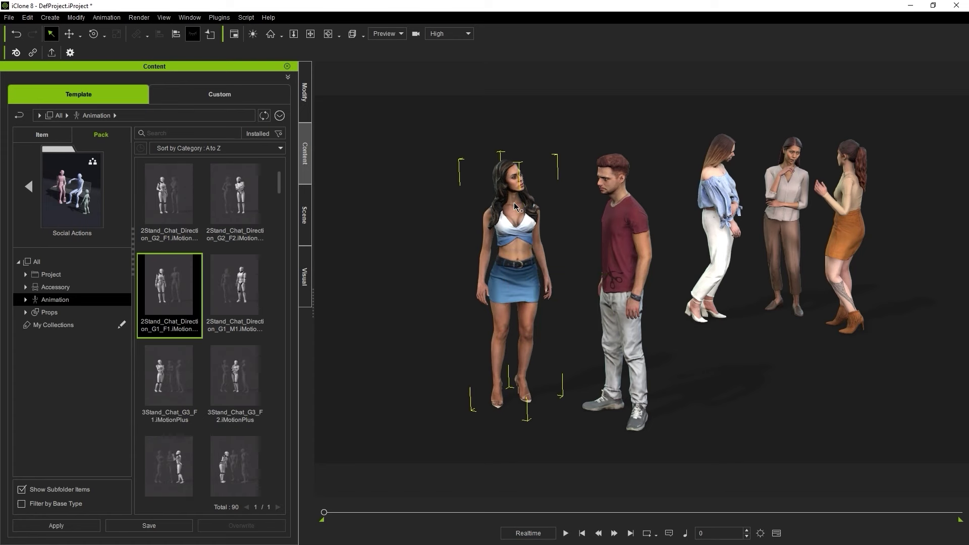
left_click(303, 110)
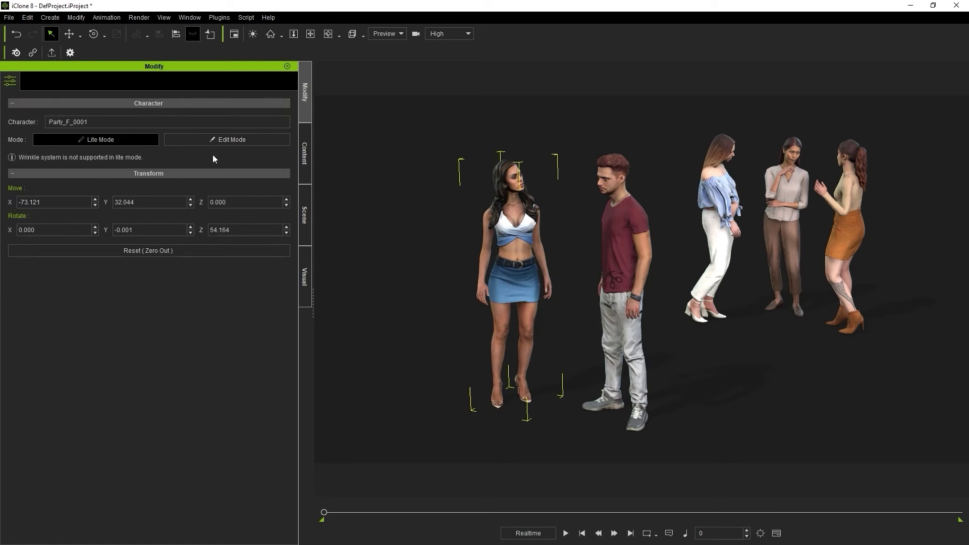
left_click(204, 142)
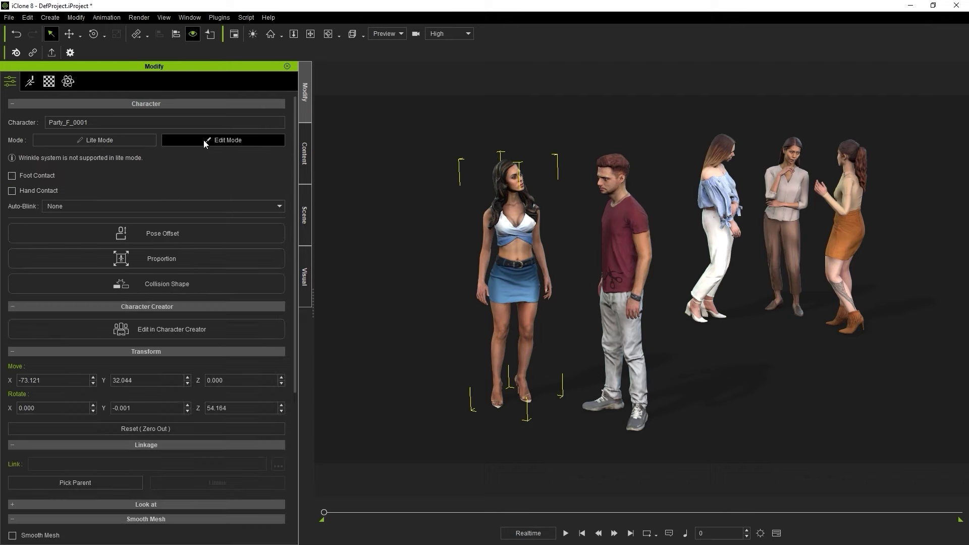
left_click(306, 175)
left_click_drag(183, 281, 510, 251)
Apply the G1_M1 chat motion to the man, play it, and select both front characters
left_click(626, 263)
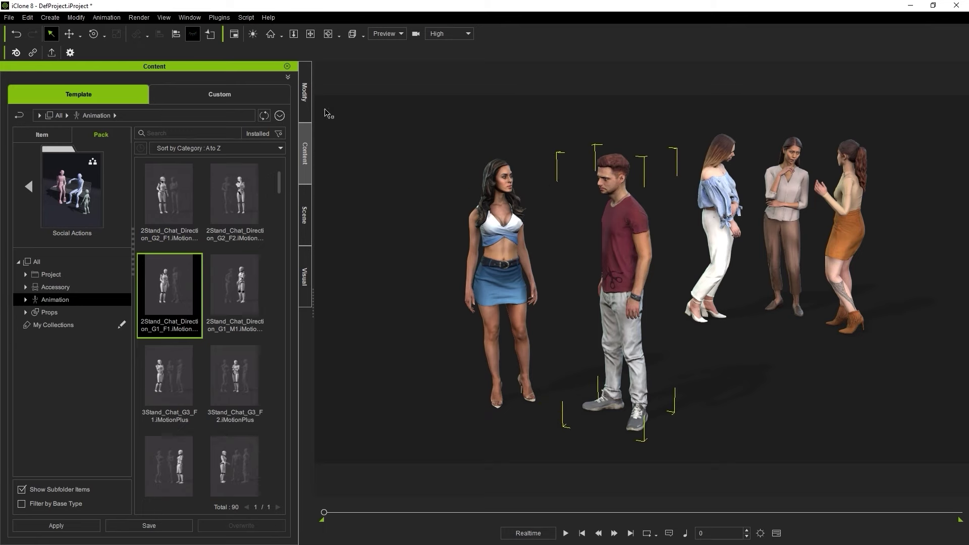
left_click(301, 108)
left_click(304, 154)
left_click_drag(235, 286, 615, 276)
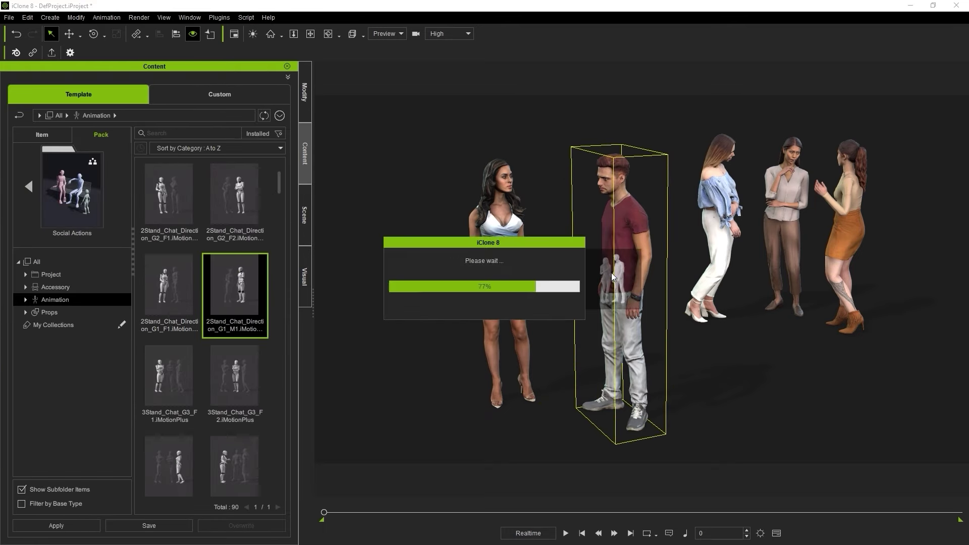
left_click(565, 533)
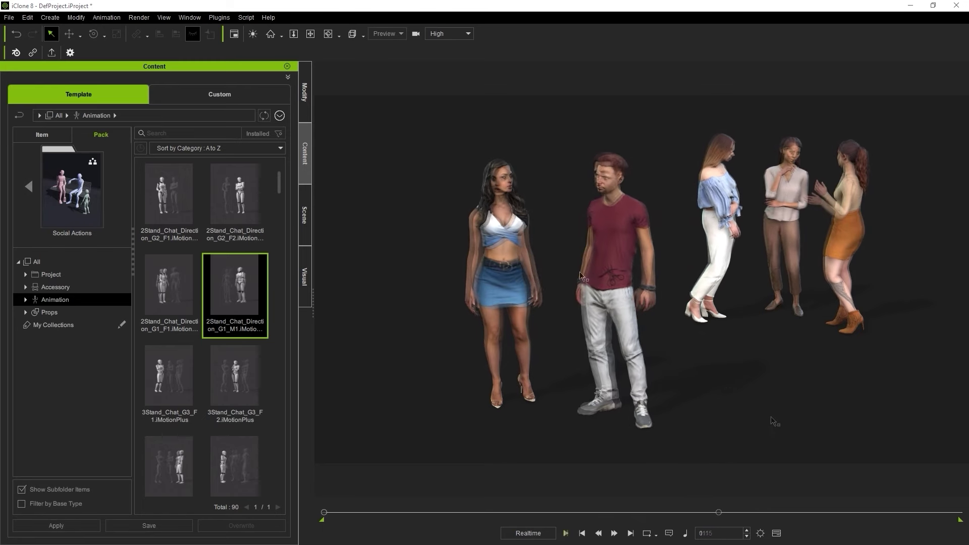
key("space")
left_click_drag(437, 146, 642, 295)
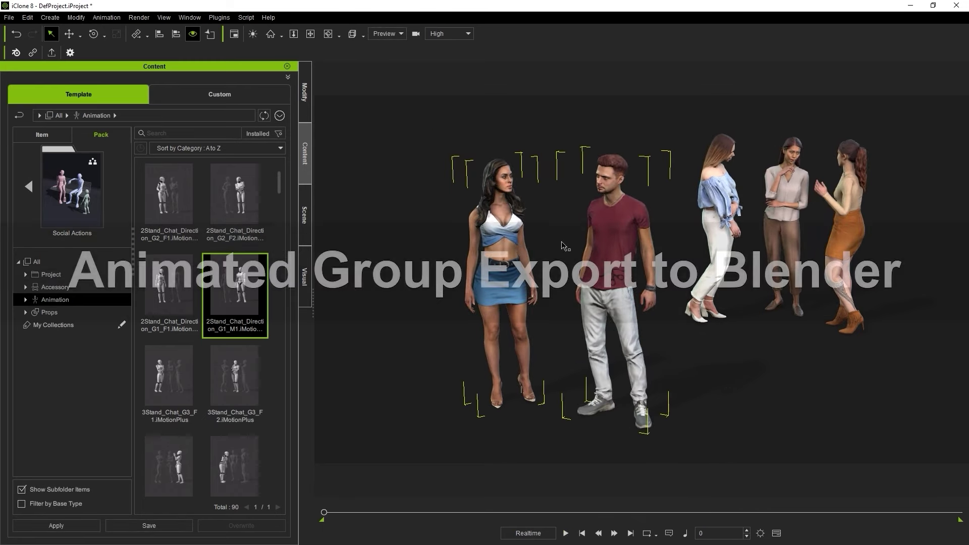
Export the scene as an FBX with the Blender preset, named '2 people' in Downloads
left_click(9, 18)
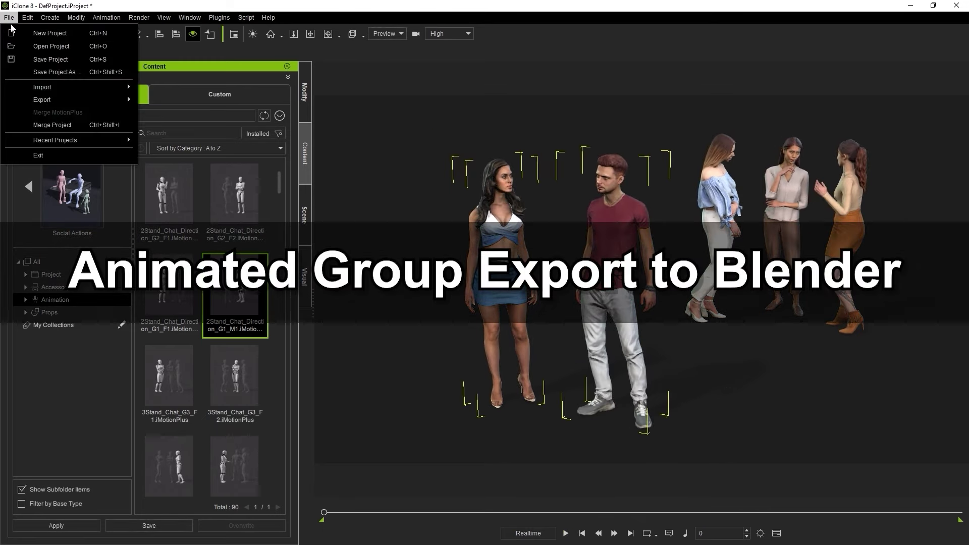
mouse_move(32, 102)
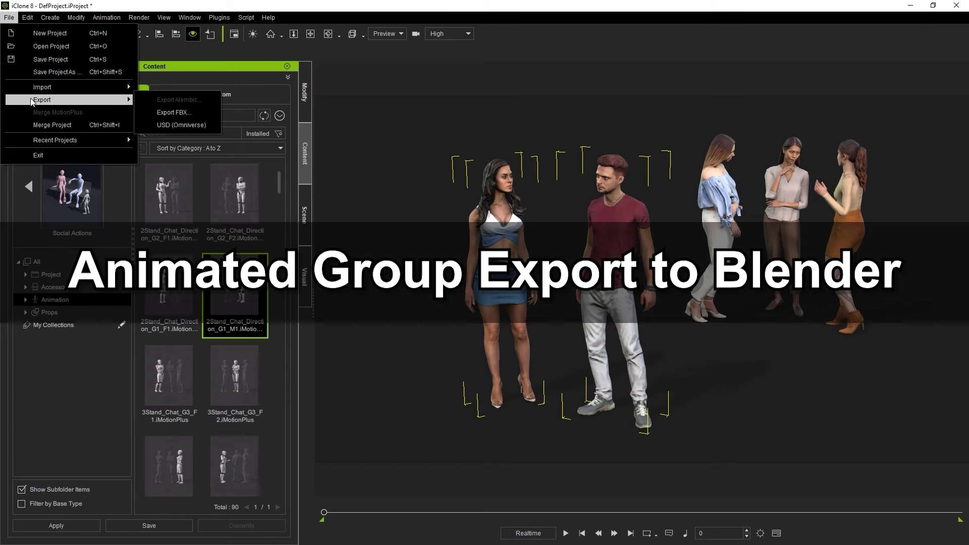
left_click(152, 113)
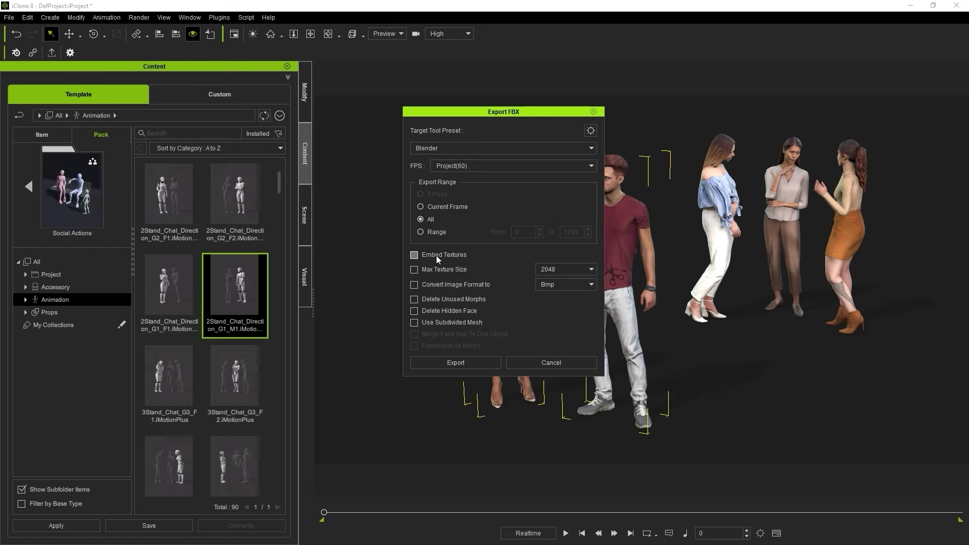
left_click(480, 361)
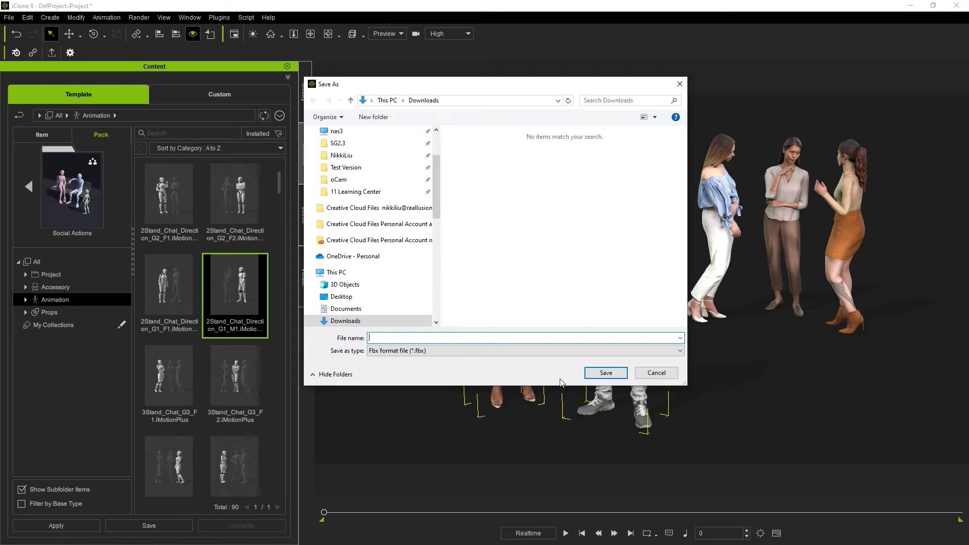
type("2 peop")
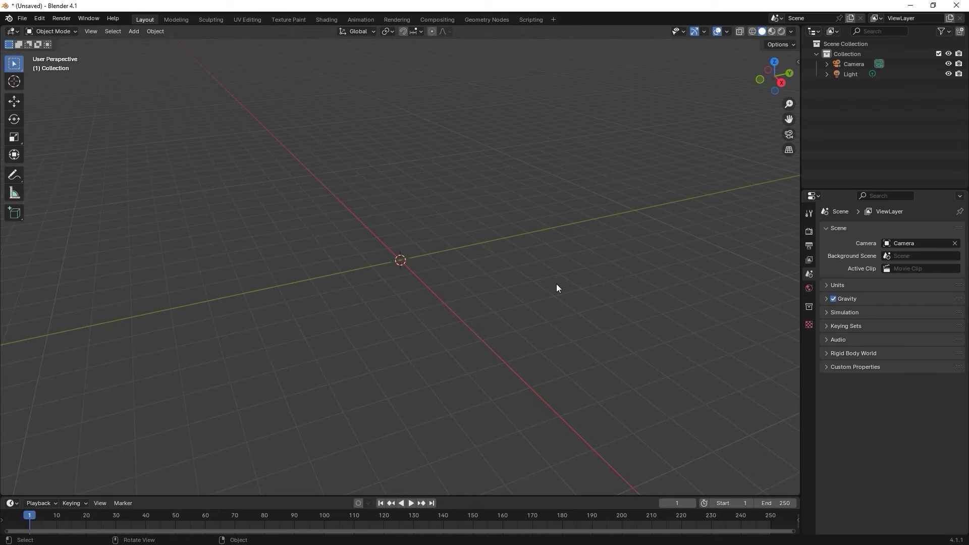
Import 2 people.fbx from Downloads via CC/iC Pipeline and frame both characters from the front
key("n")
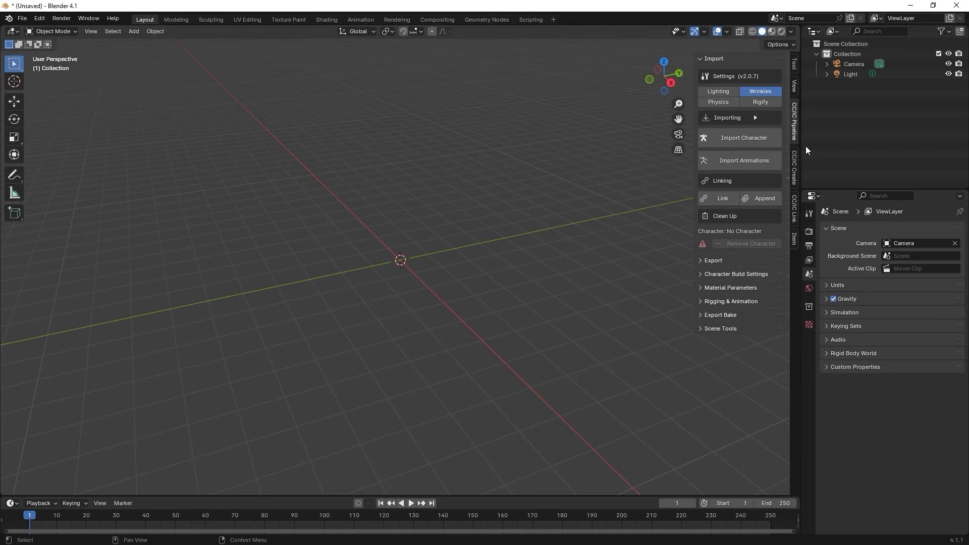
left_click(744, 144)
left_click(285, 215)
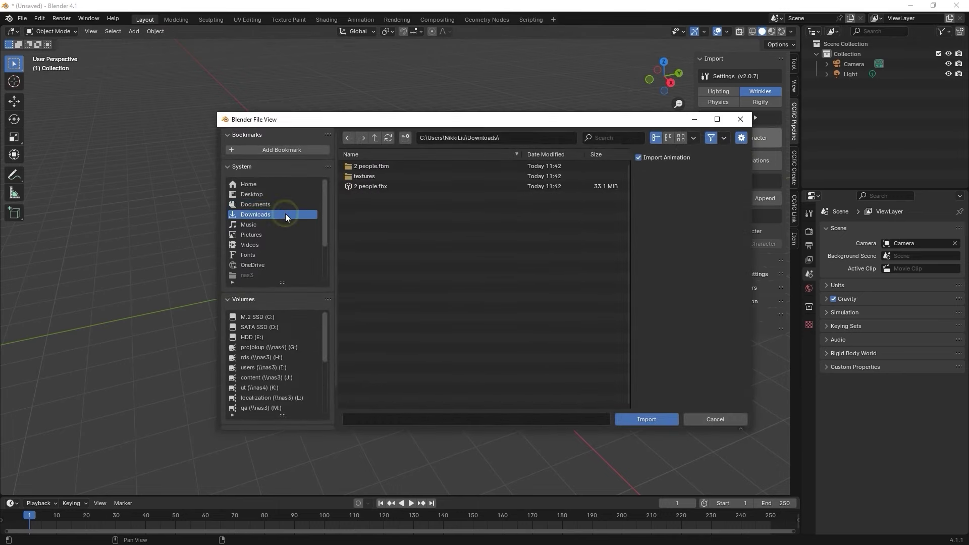
double_click(398, 190)
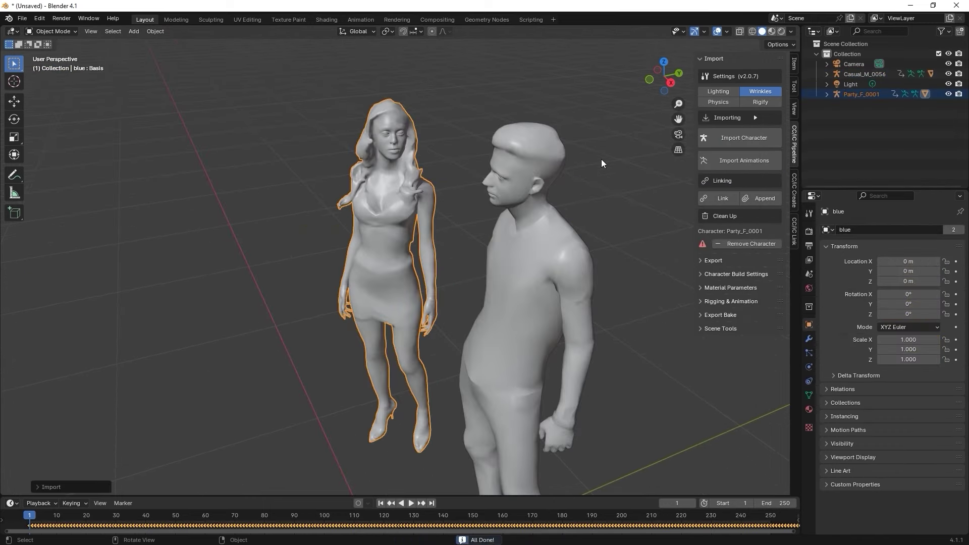
left_click(650, 79)
left_click_drag(679, 119, 578, 125)
Show Material Preview with CC3 lighting, hide overlays, set end frame 1800, and play
left_click(772, 33)
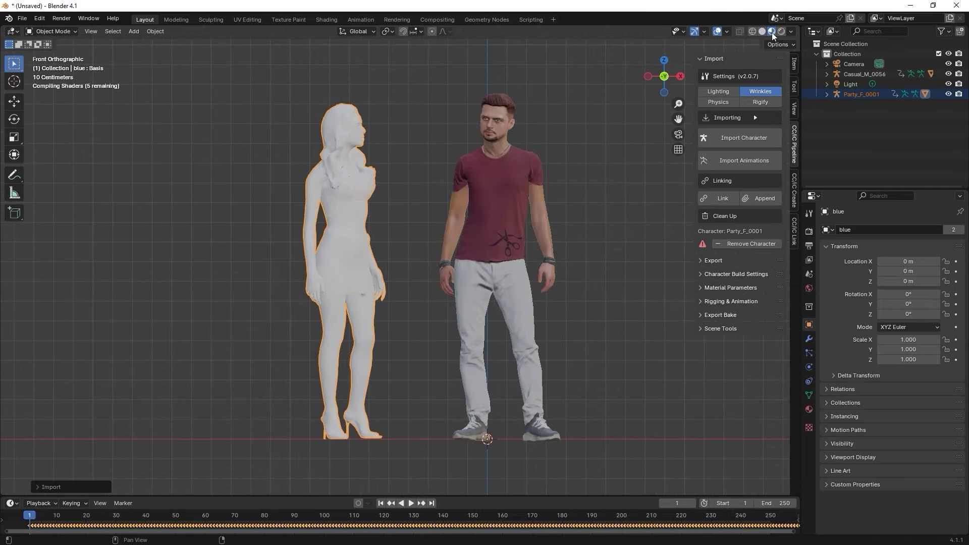
left_click(699, 329)
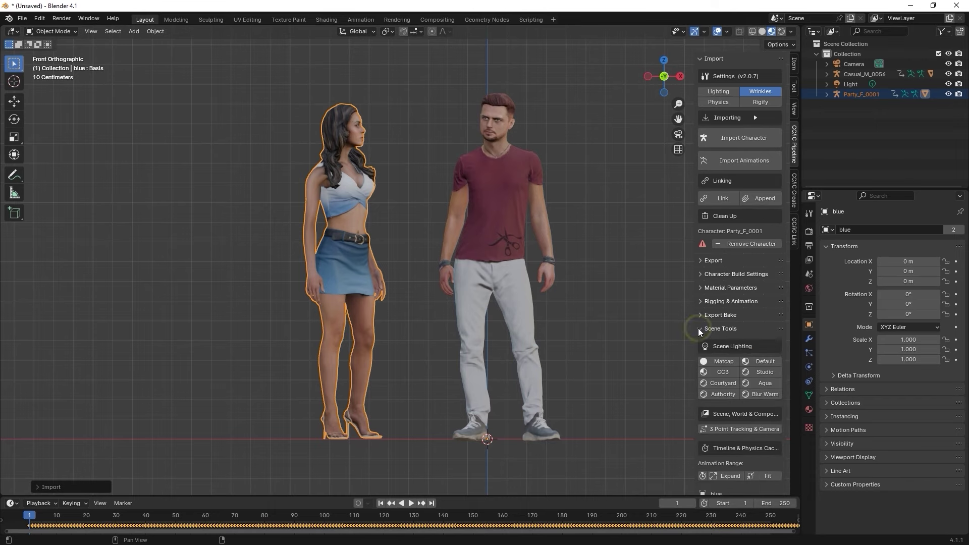
left_click(727, 373)
left_click(717, 32)
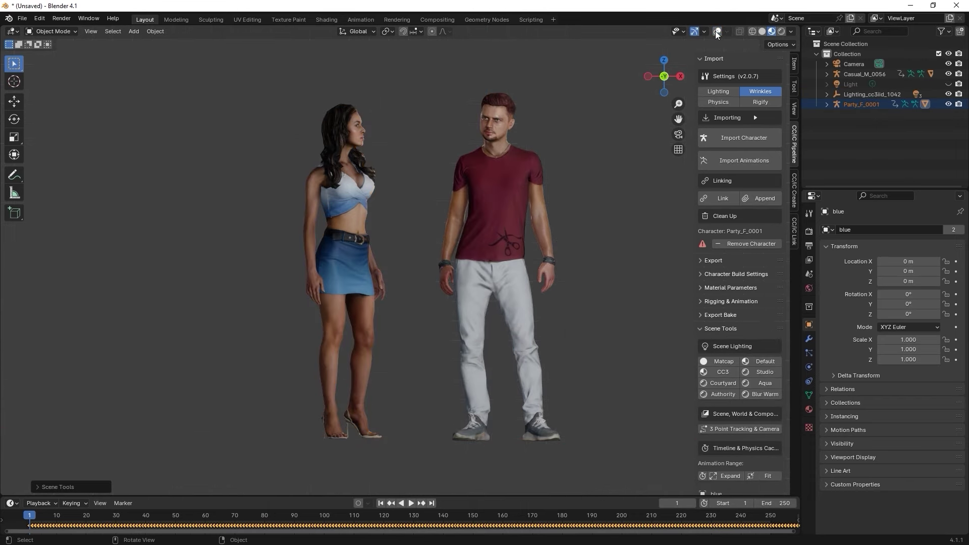
key("n")
left_click_drag(802, 145, 954, 144)
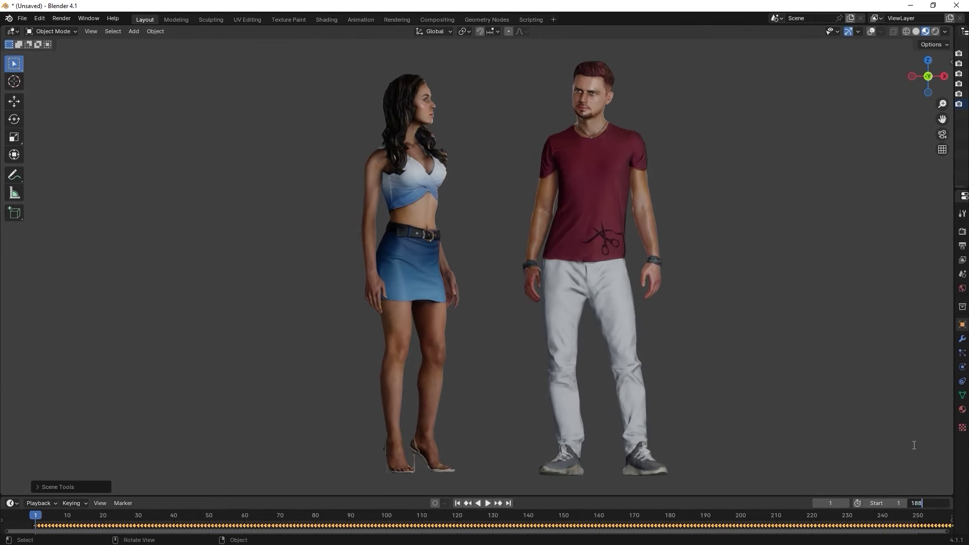
key("Return")
left_click(487, 503)
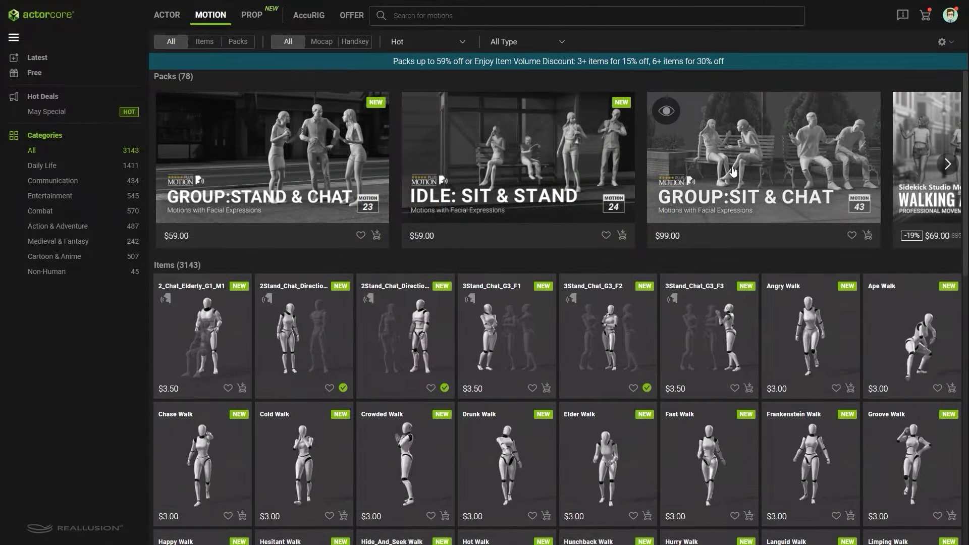
Browse the Stand & Chat pack and preview 2Stand_Chat_Direction_G1_F1 on a textured actor
left_click(216, 133)
left_click(762, 520)
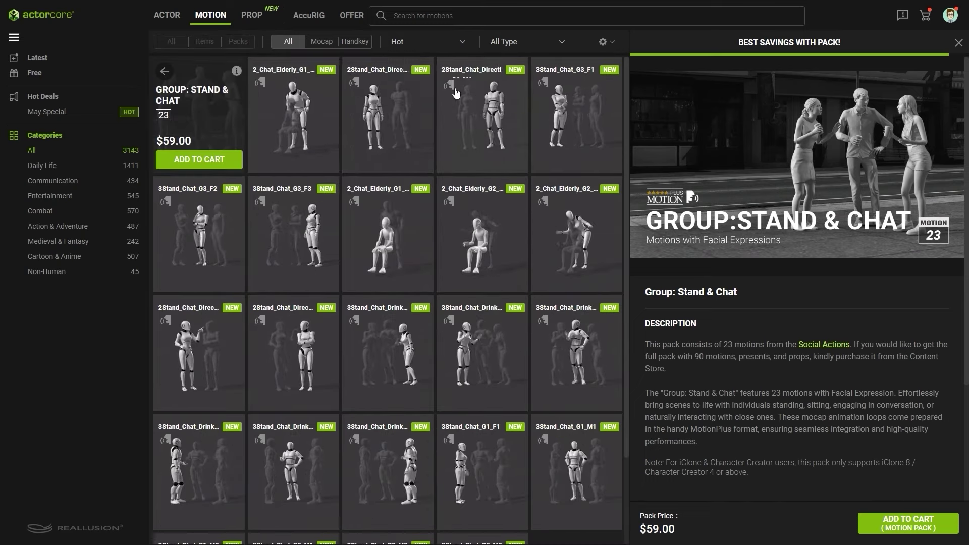
left_click(164, 72)
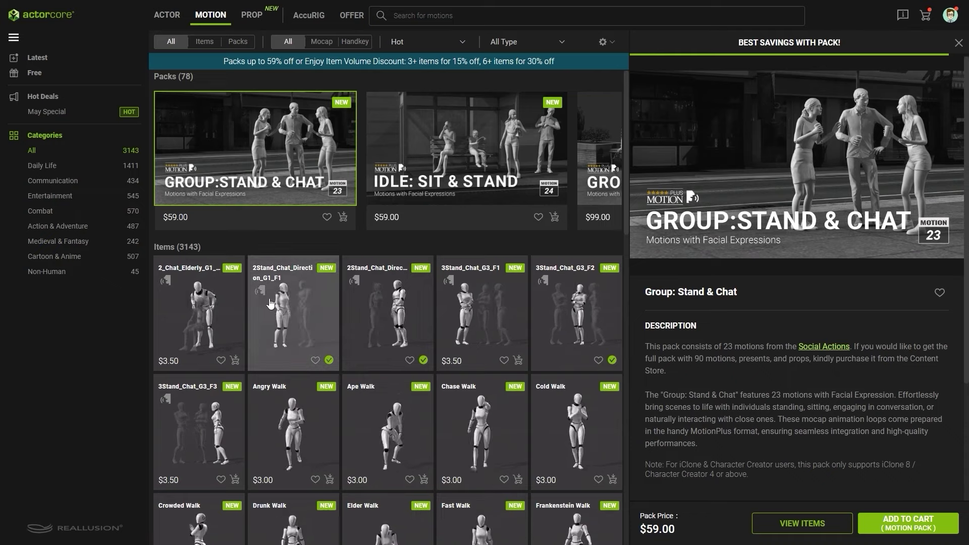
left_click(268, 324)
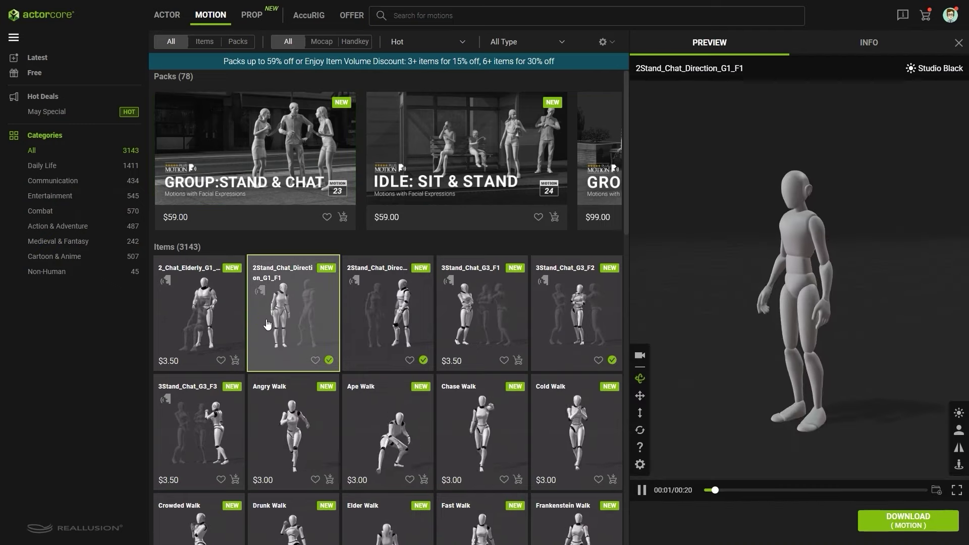
left_click(959, 429)
left_click(903, 398)
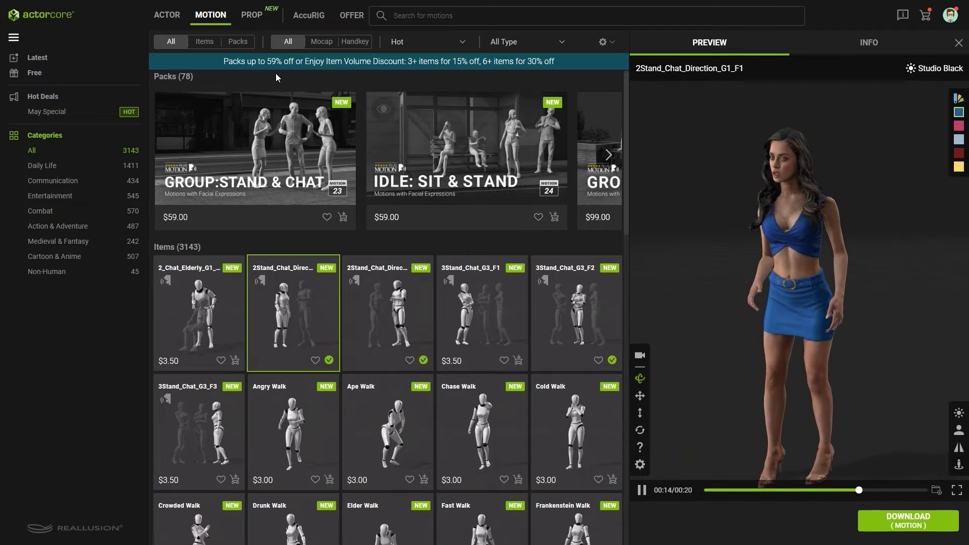
Preview the Casual-F-0120 actor, then bring up the motion's download settings
left_click(167, 20)
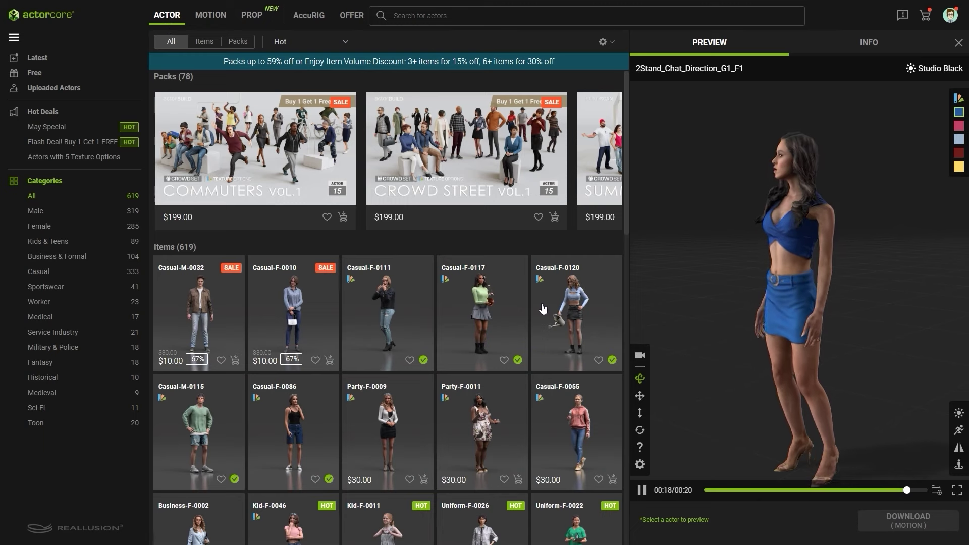
left_click(543, 309)
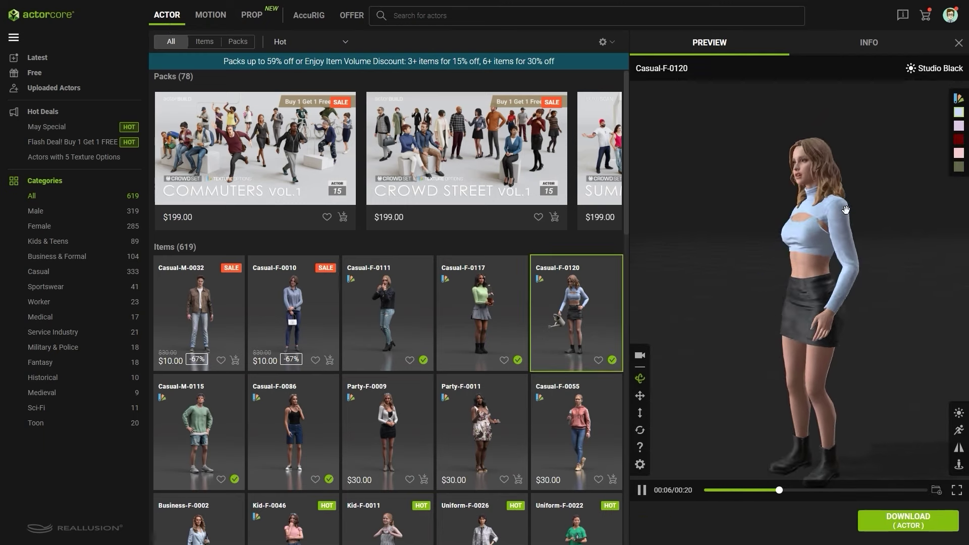
left_click(222, 16)
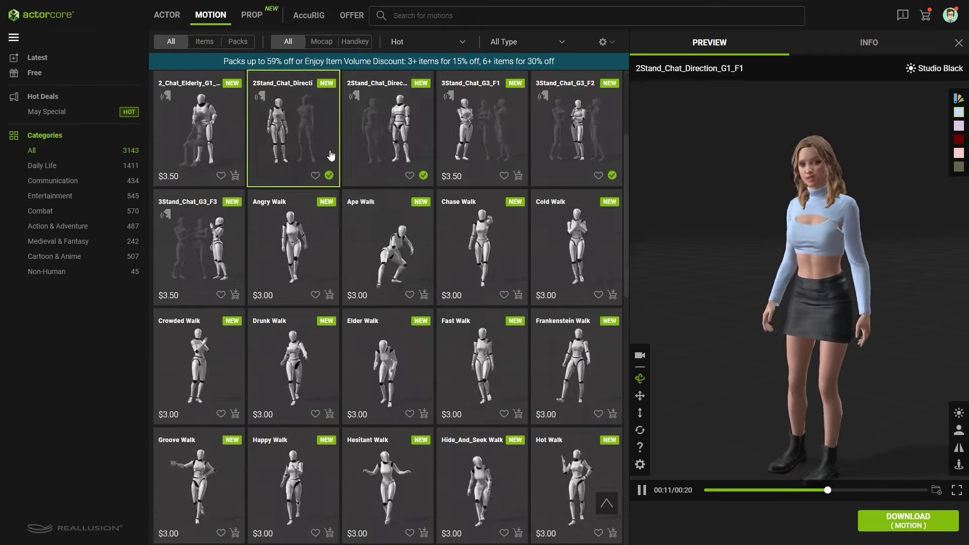
left_click(865, 526)
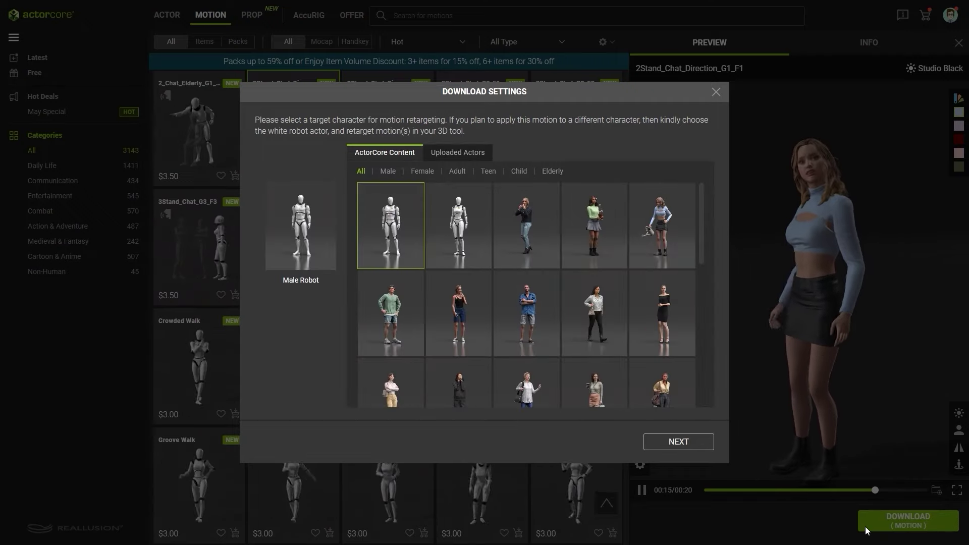
Retarget the motion to Casual-F-0120 and keep Blender as the target application
left_click(675, 254)
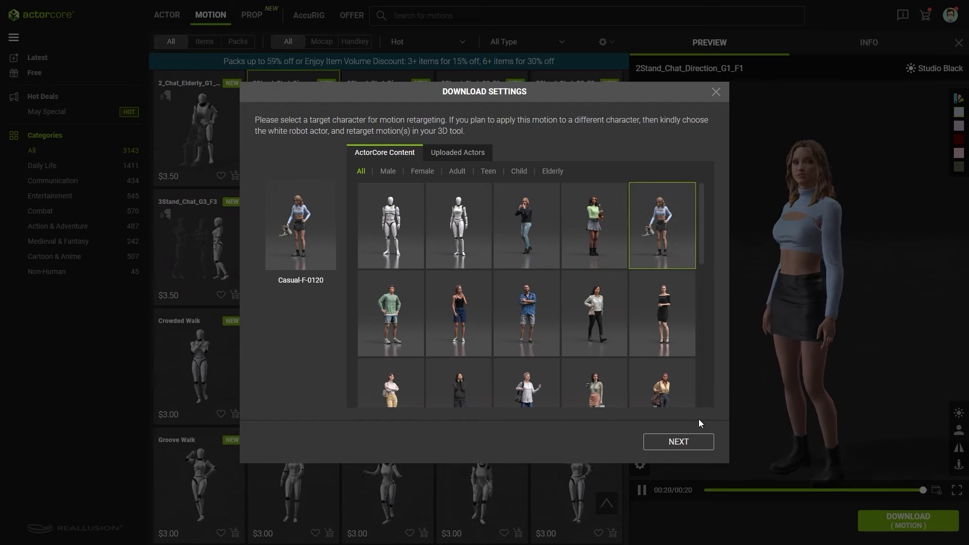
left_click(679, 442)
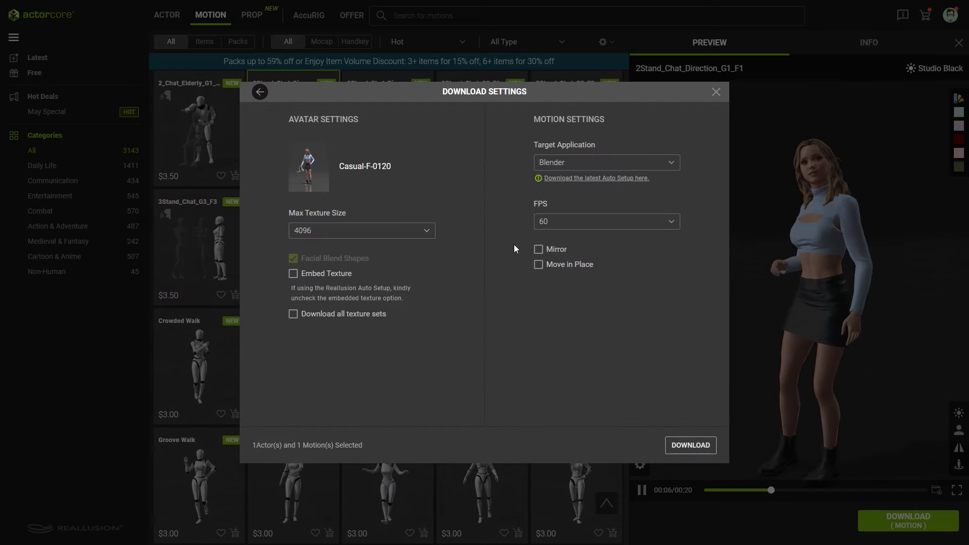
left_click(580, 163)
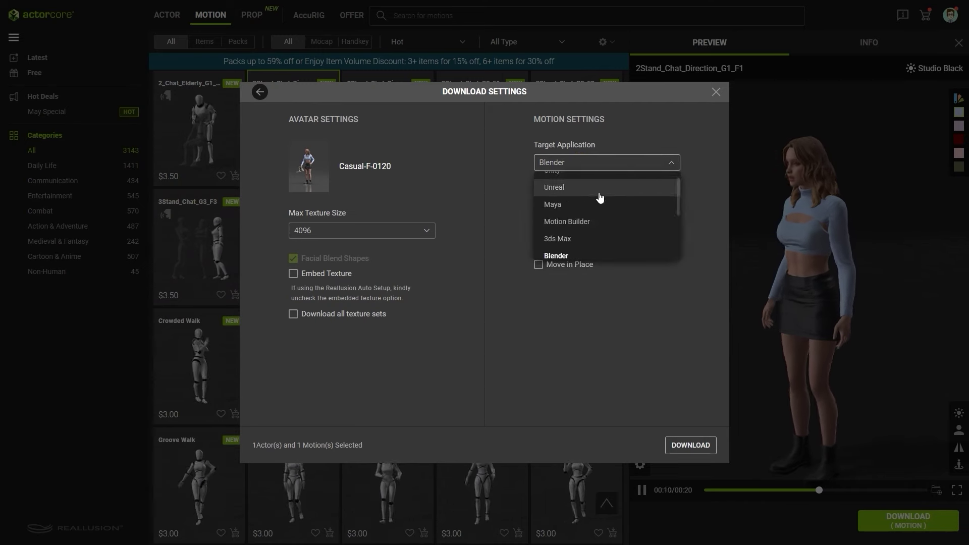
scroll(600, 195, "down", 2)
scroll(637, 181, "up", 3)
left_click(665, 164)
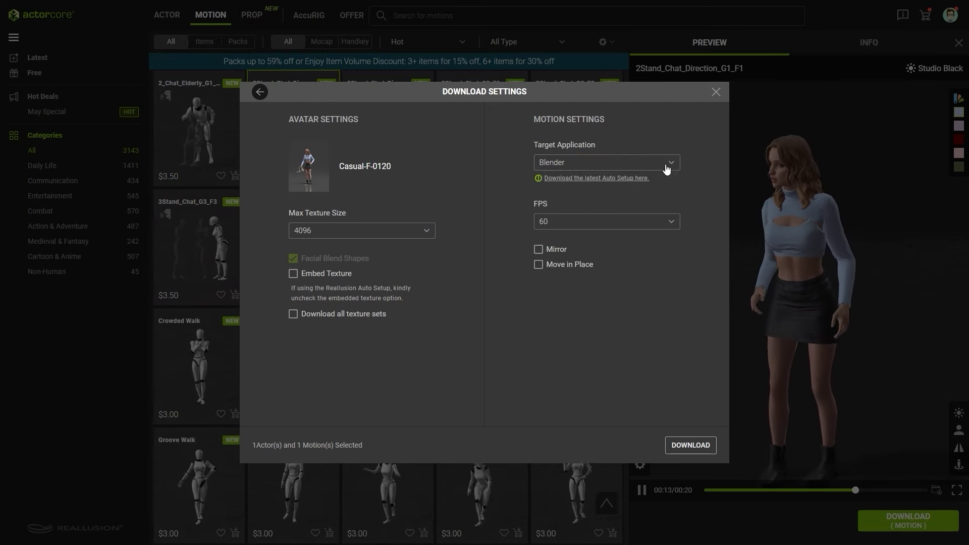
Check the Auto Setup for Blender guide, then download the 60 FPS, 4096-texture package
left_click(618, 178)
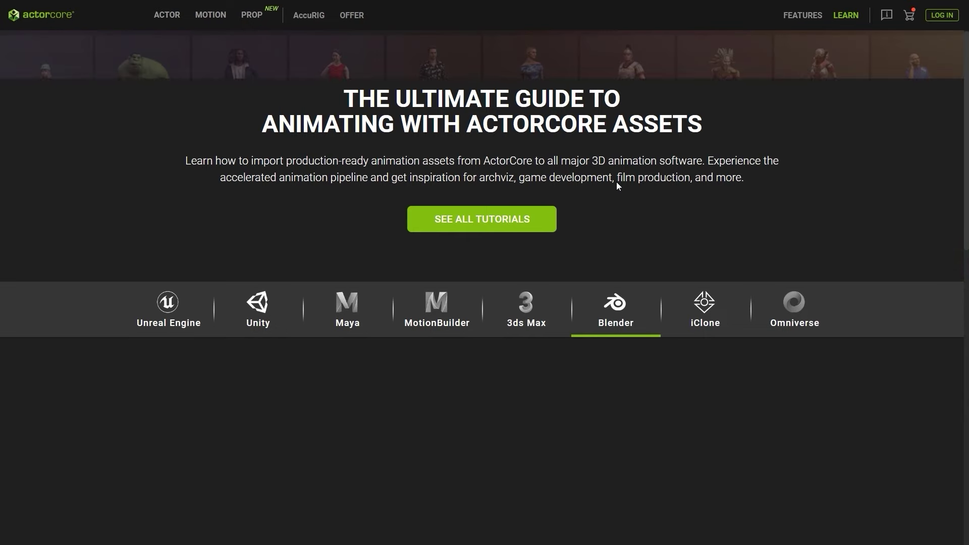
scroll(617, 183, "down", 15)
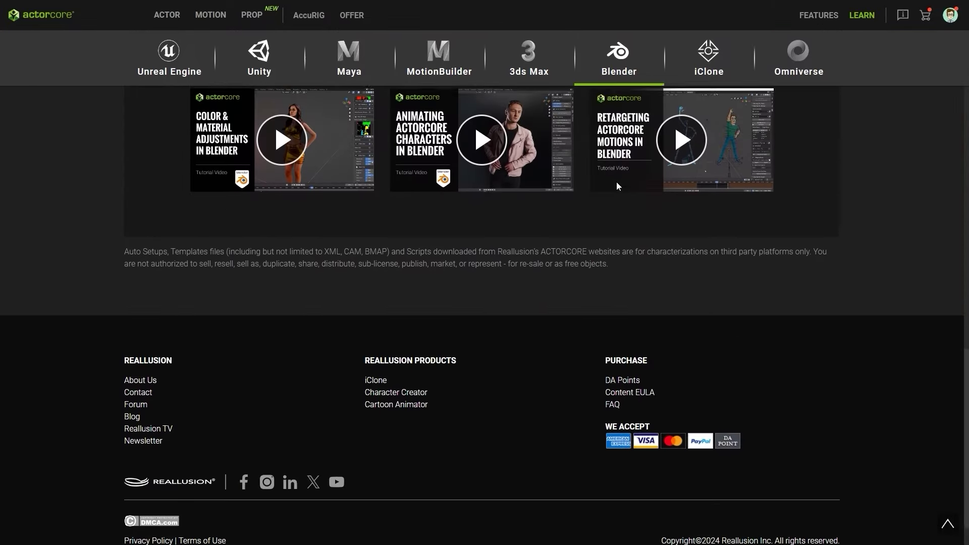
key("ctrl+w")
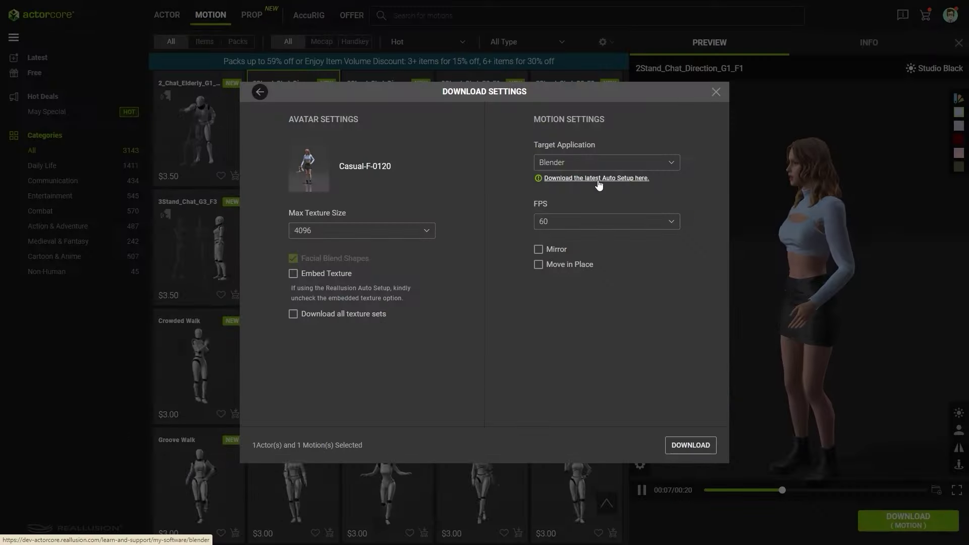
left_click(684, 446)
right_click(46, 143)
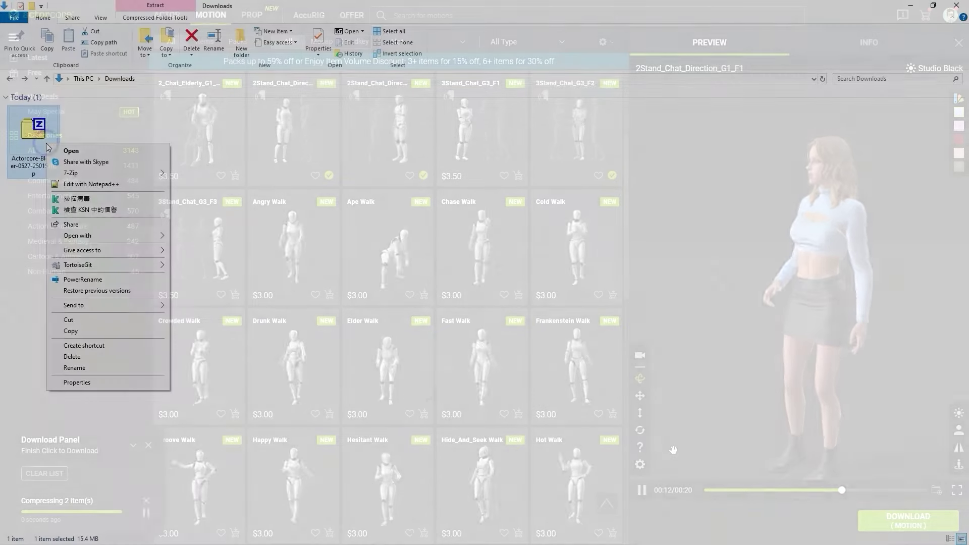
Extract the ActorCore zip with 7-Zip and browse its Actor and Motion folders
mouse_move(91, 171)
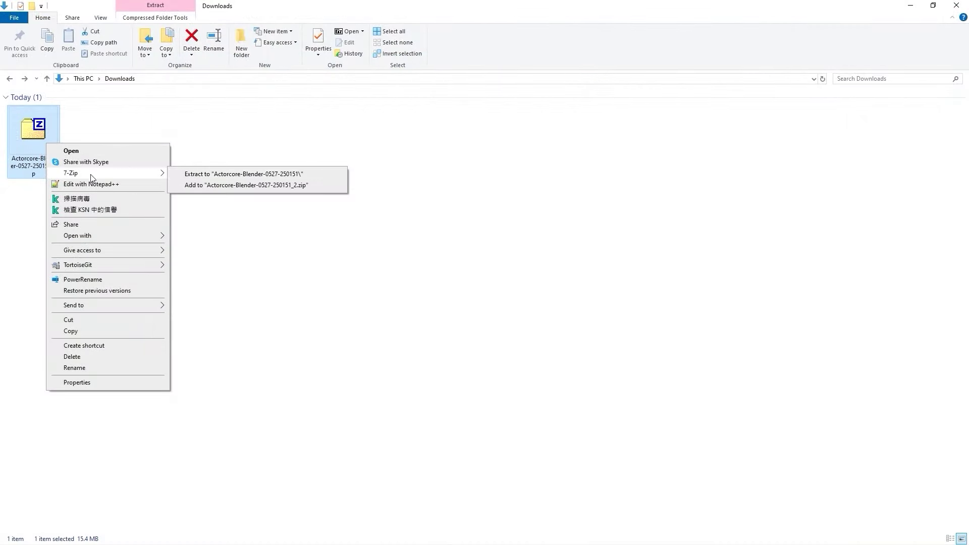
left_click(176, 174)
double_click(89, 164)
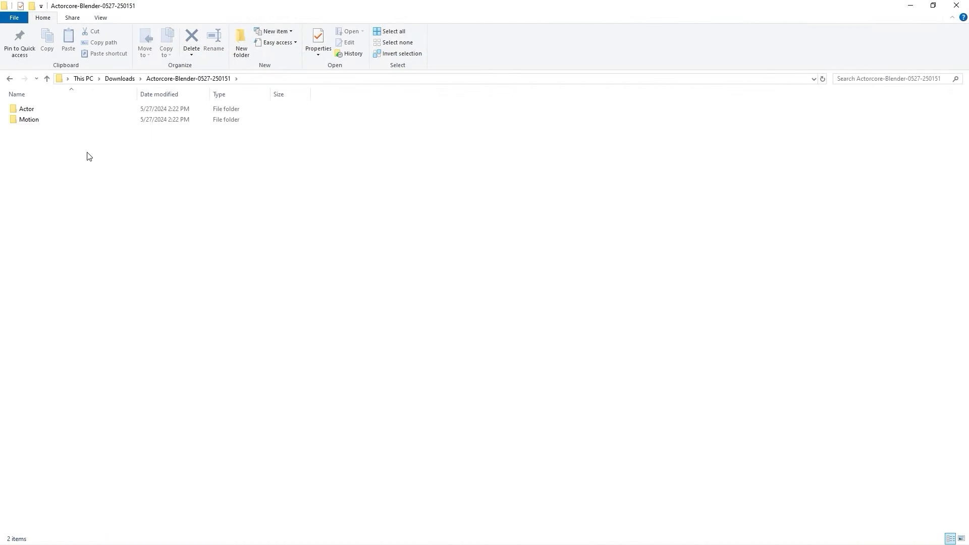
left_click(9, 80)
double_click(39, 119)
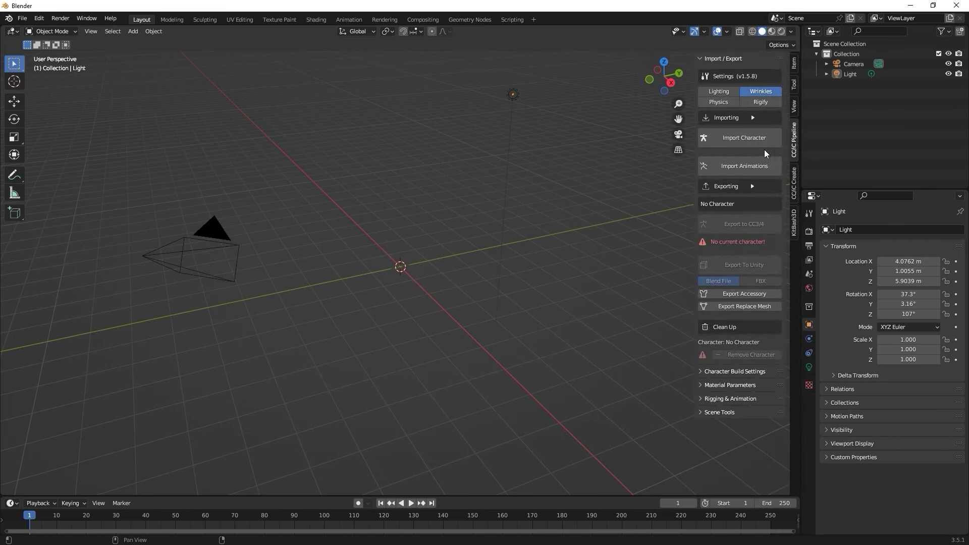
Import the 2stand-chat-direction-g1-f1 animation, play it, and shift the figure left to X -0.80 m
left_click(752, 175)
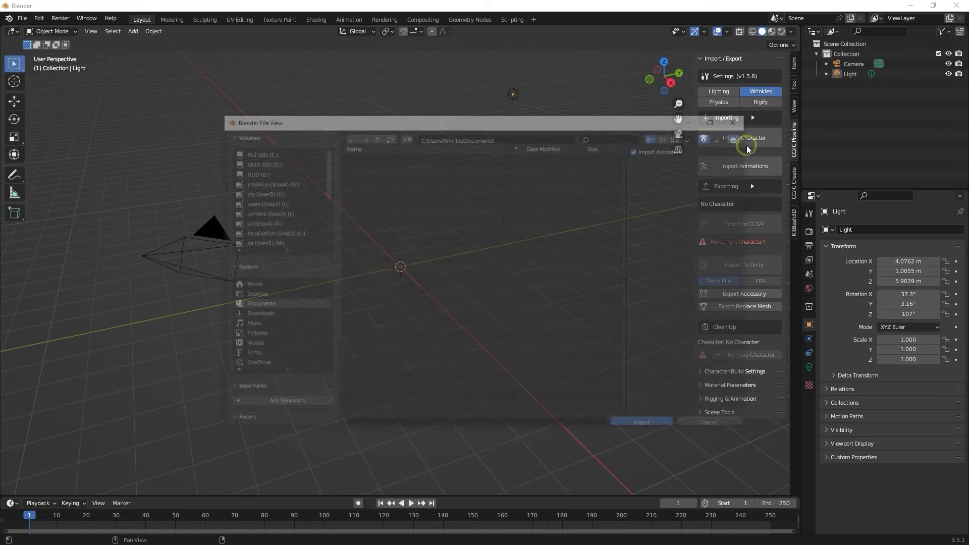
double_click(401, 176)
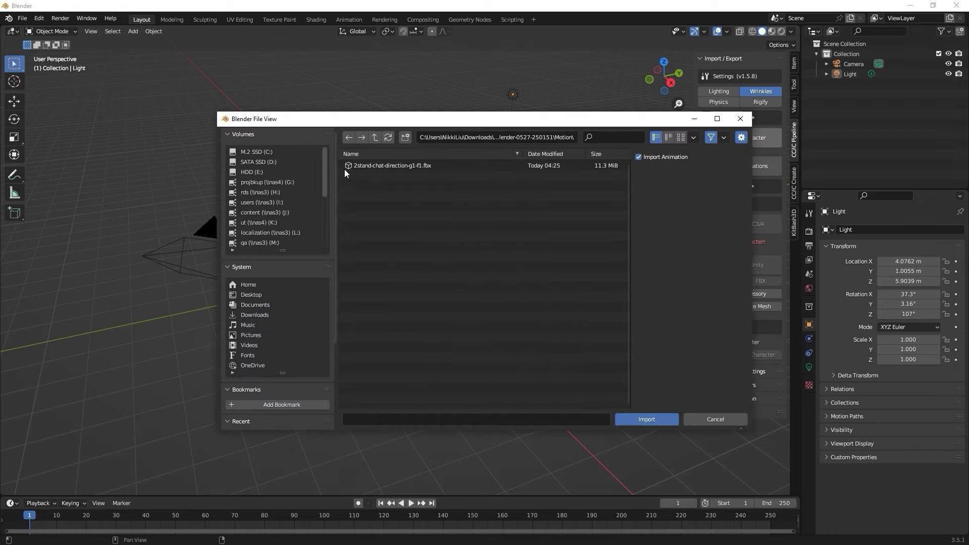
double_click(459, 166)
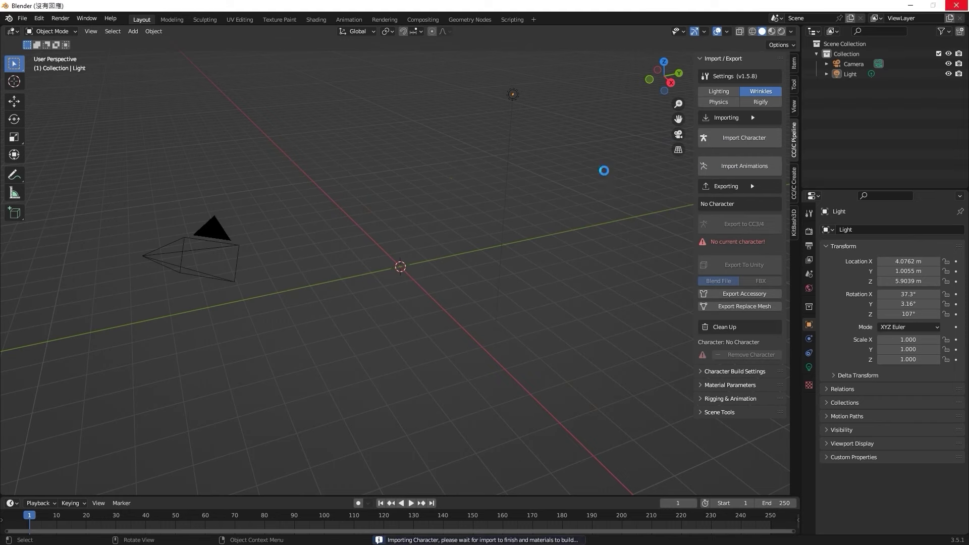
left_click(649, 79)
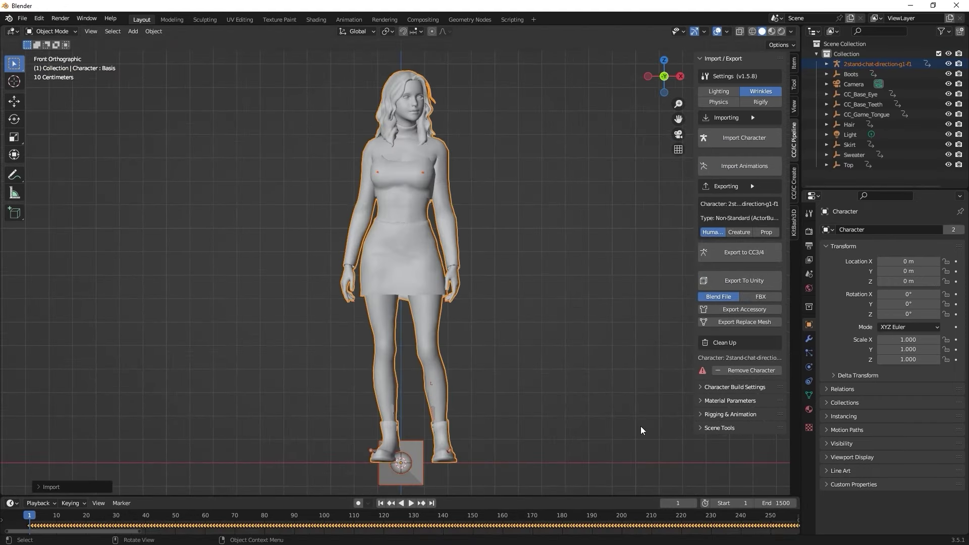
left_click(412, 504)
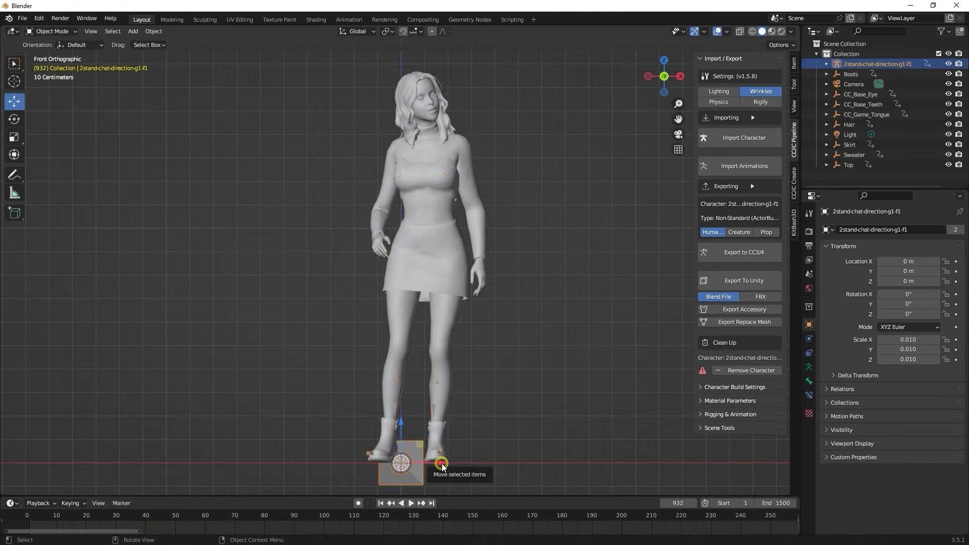
left_click_drag(442, 466, 252, 470)
left_click(733, 146)
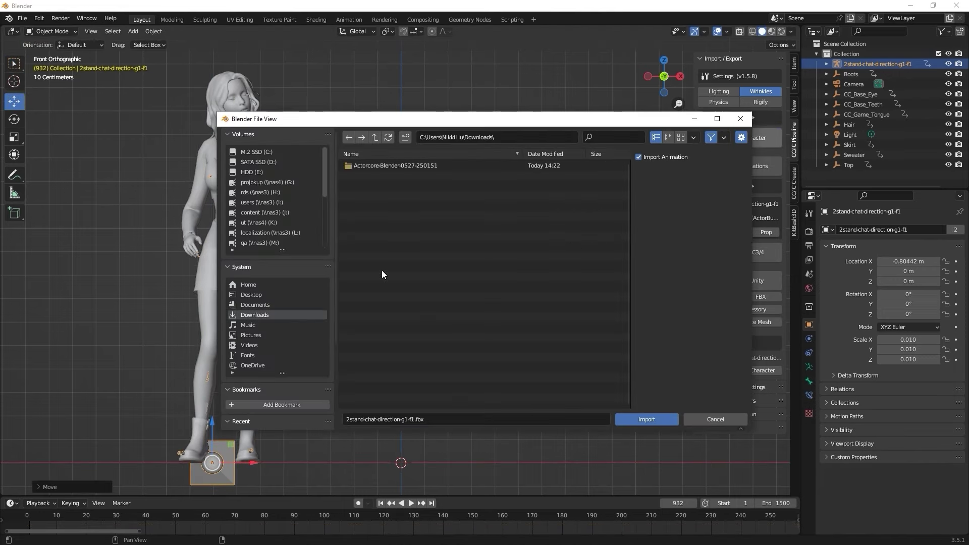
double_click(446, 165)
double_click(446, 179)
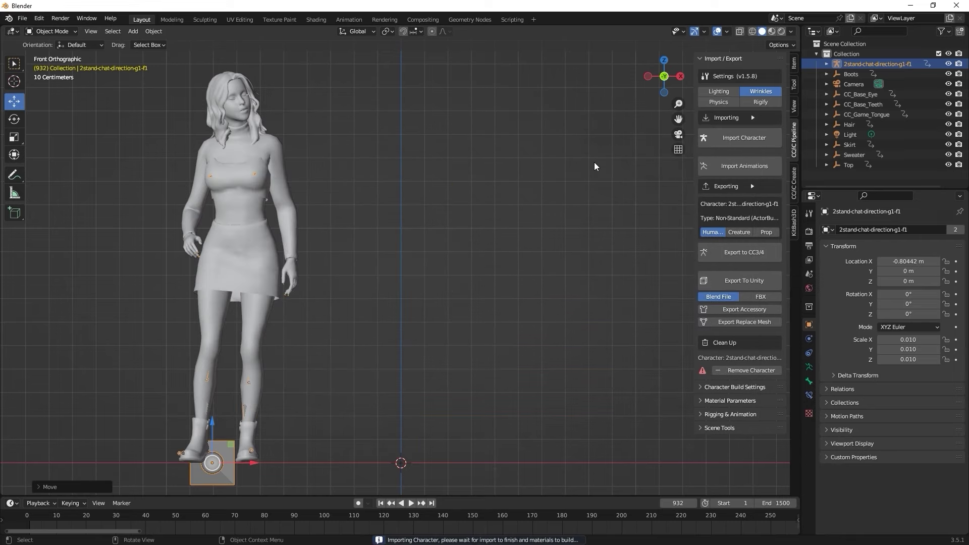
Show the figures in Material Preview, apply CC3 lighting, and frame both figures larger
left_click(771, 32)
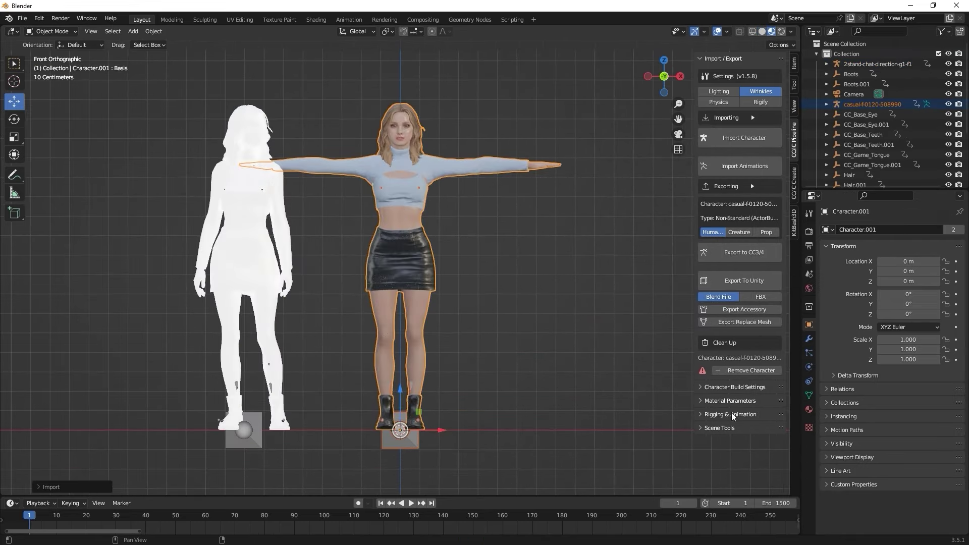
left_click(700, 428)
left_click(731, 474)
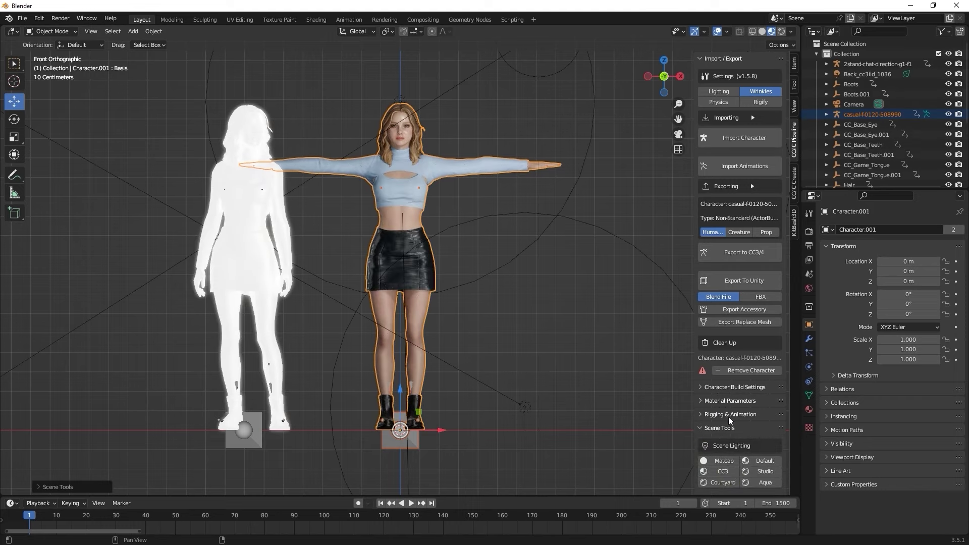
left_click(727, 31)
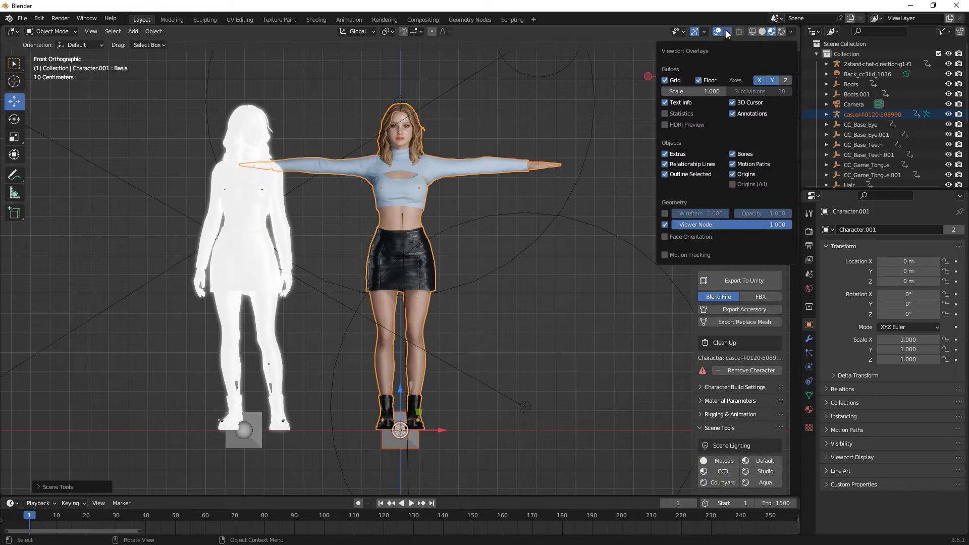
left_click(558, 300)
scroll(430, 226, "up", 2)
middle_click_drag(413, 432, 468, 432, "shift")
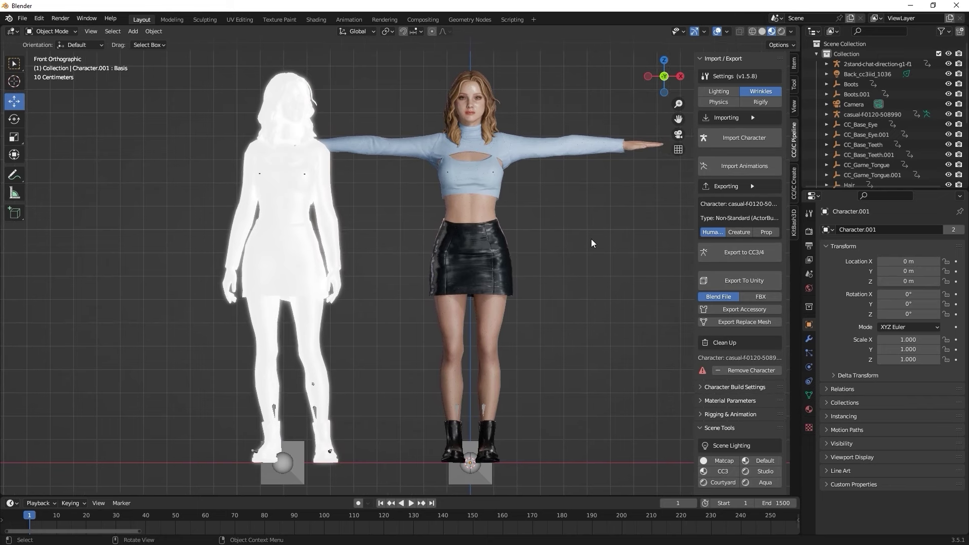
left_click(864, 116)
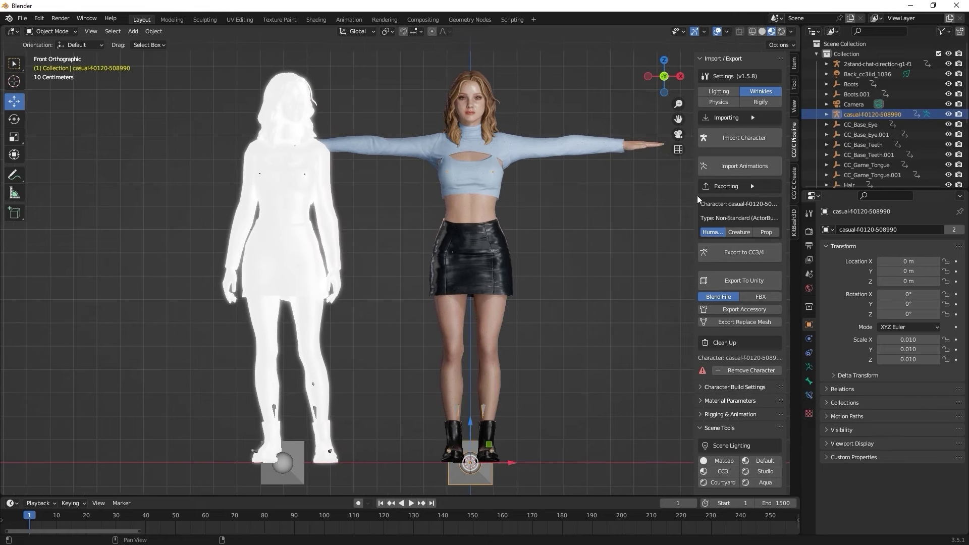
left_click(11, 503)
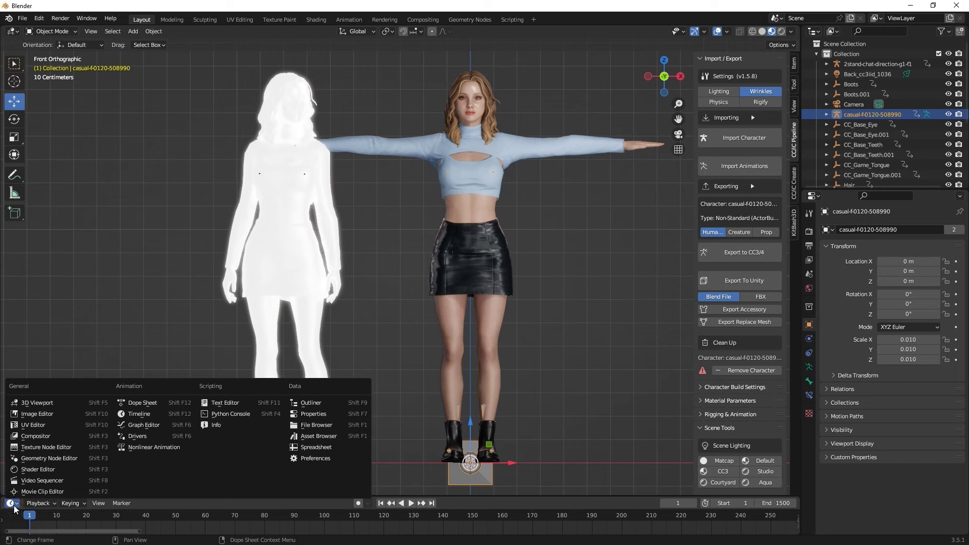
left_click(148, 408)
left_click(79, 504)
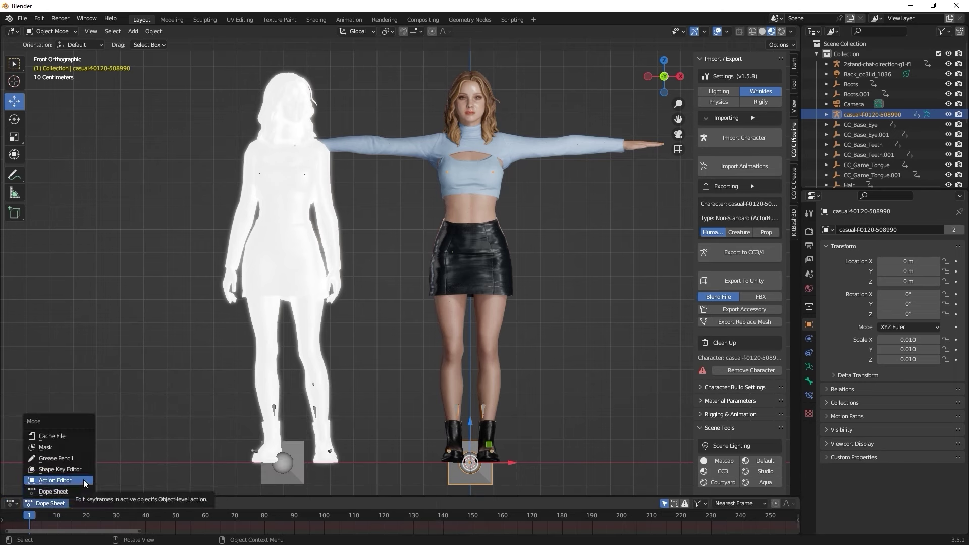
left_click(83, 480)
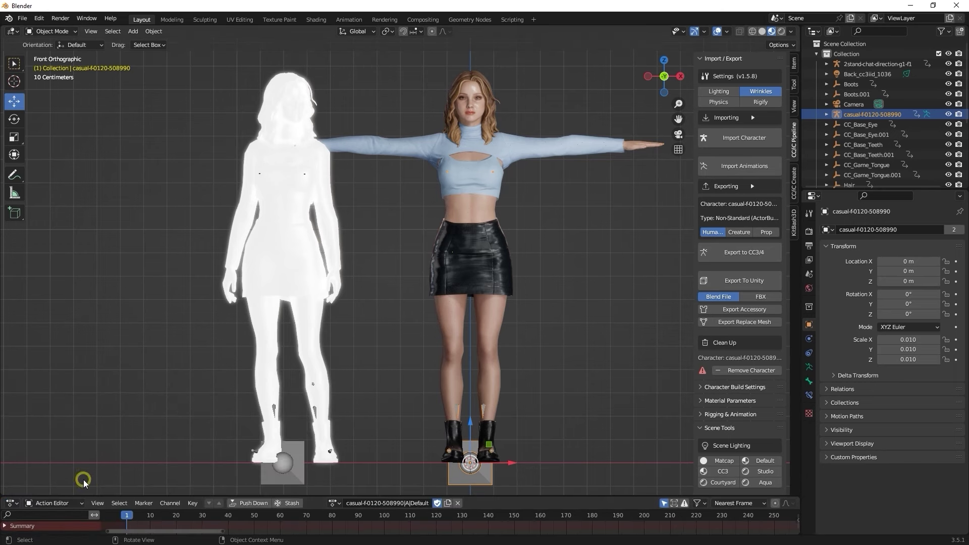
left_click(333, 503)
left_click(379, 399)
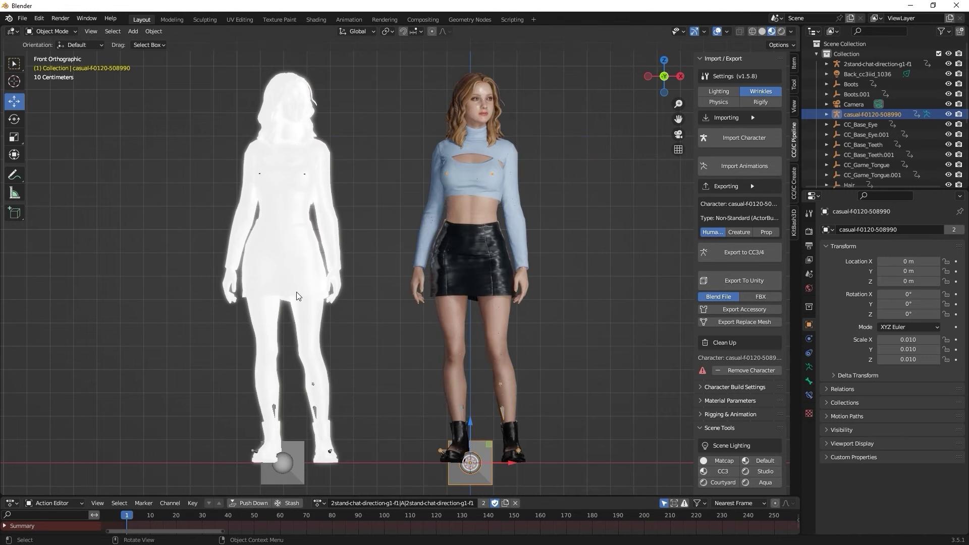
Return the bottom editor to the Timeline and start the chat animation
left_click(15, 503)
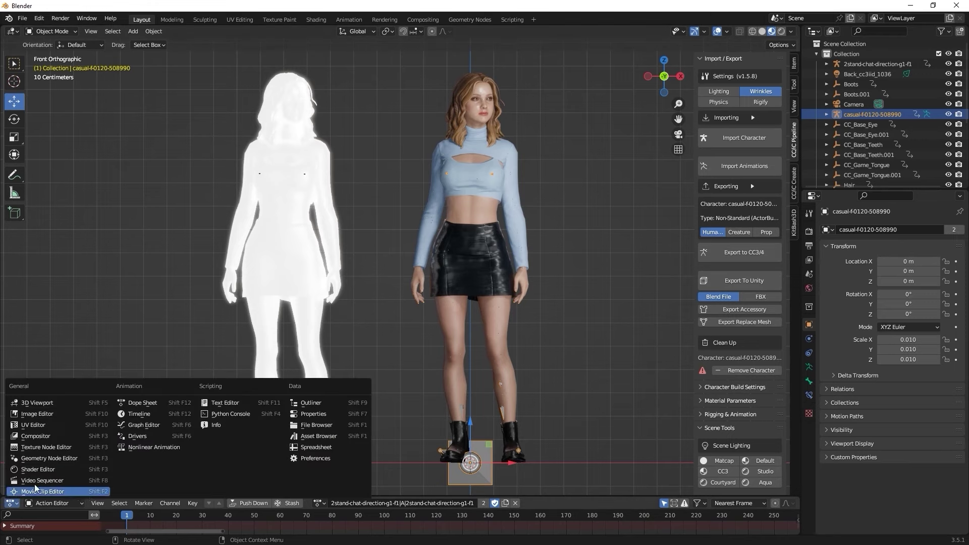
left_click(161, 414)
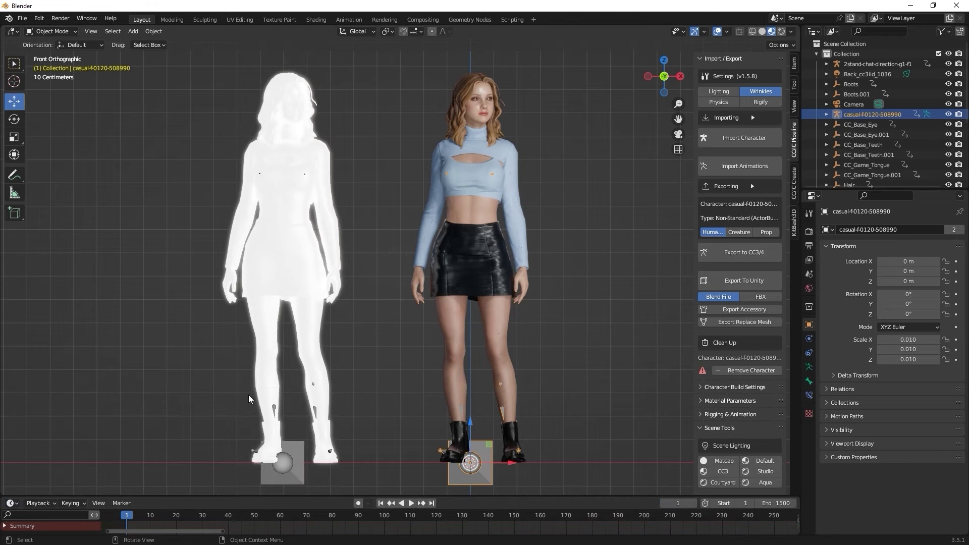
left_click(411, 503)
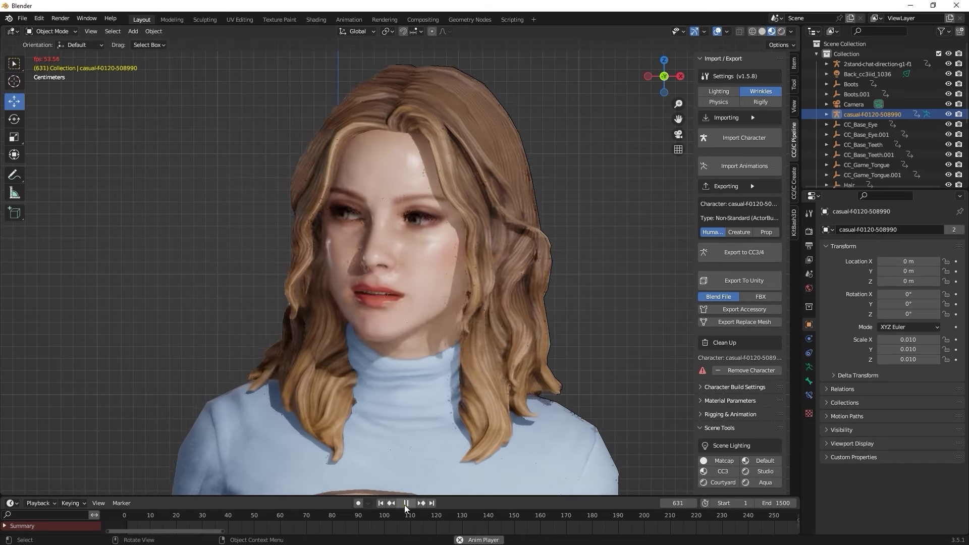
Pause the chat animation at frame 644 to inspect her facial expression
left_click(406, 504)
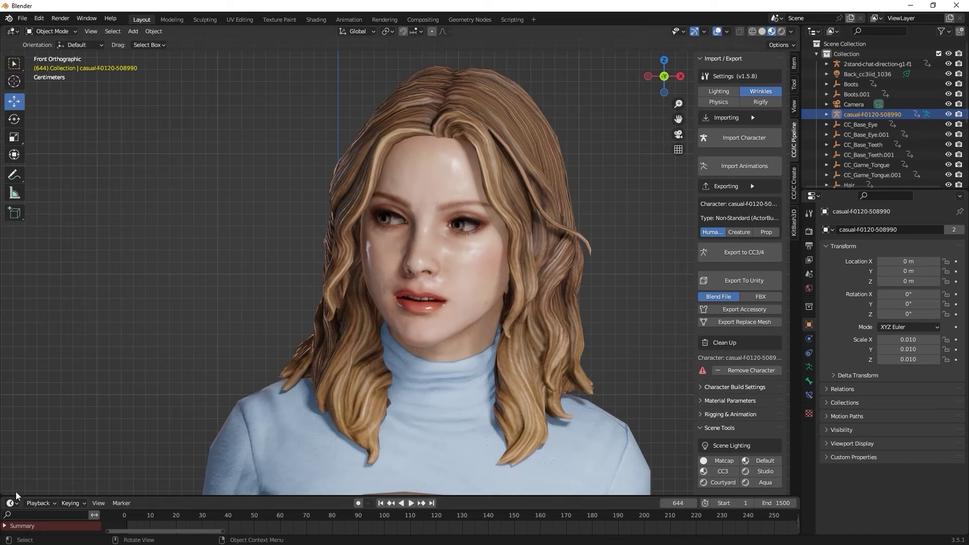
In the Shape Key Editor, give Character.001 the 2stand-chat-direction-g1-f1 shape-key action
left_click(17, 504)
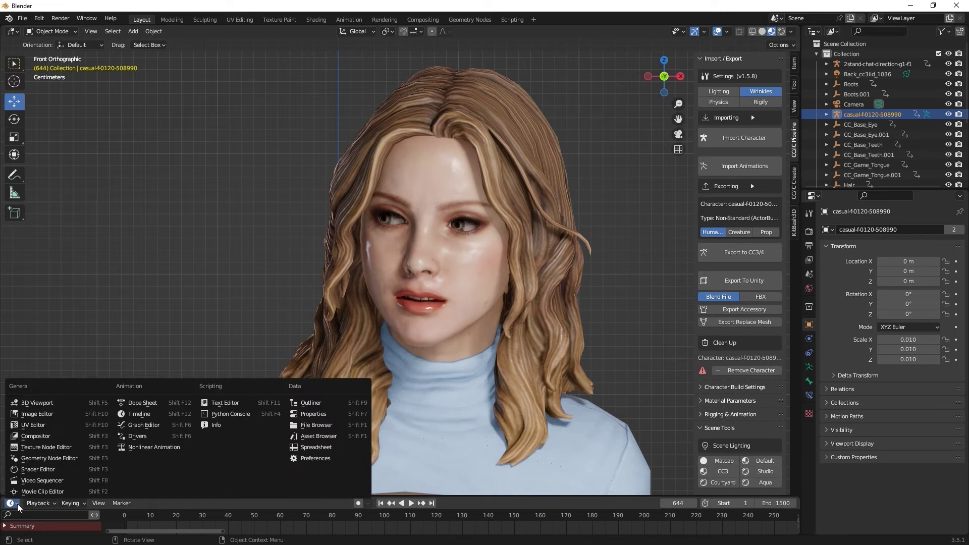
left_click(158, 403)
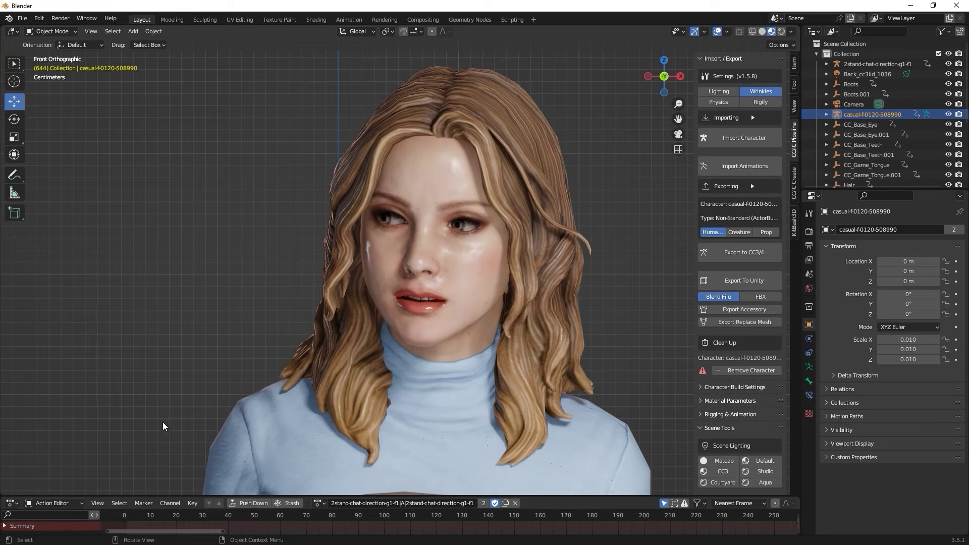
left_click(76, 504)
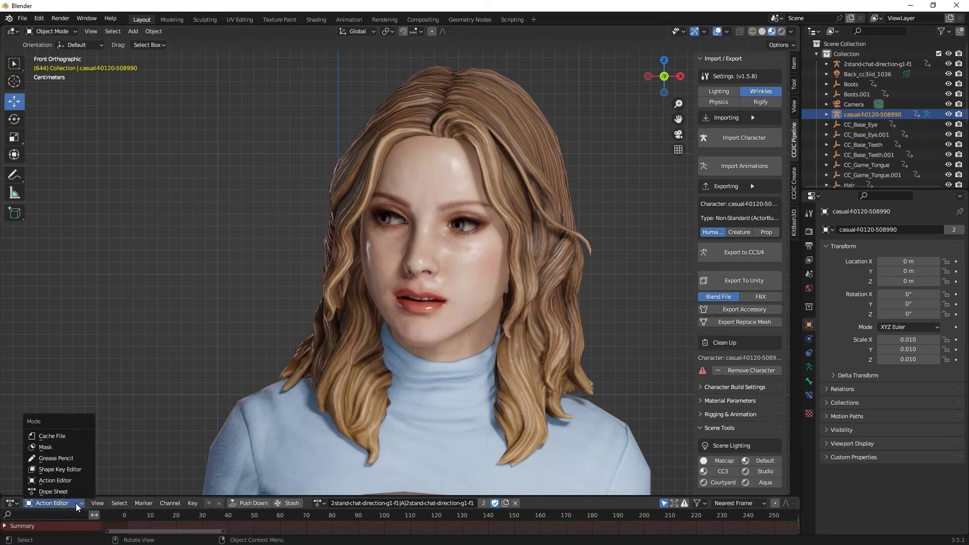
left_click(83, 471)
left_click(468, 414)
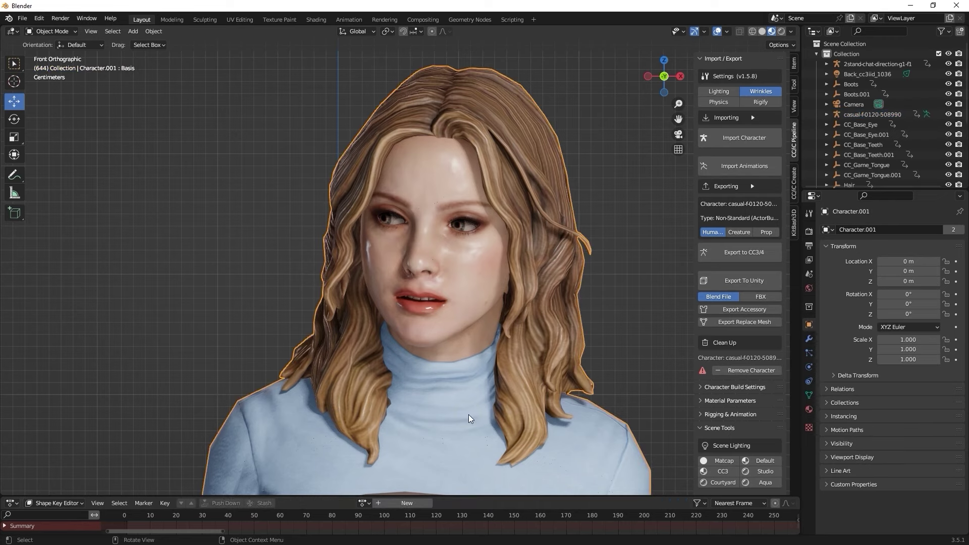
left_click(364, 503)
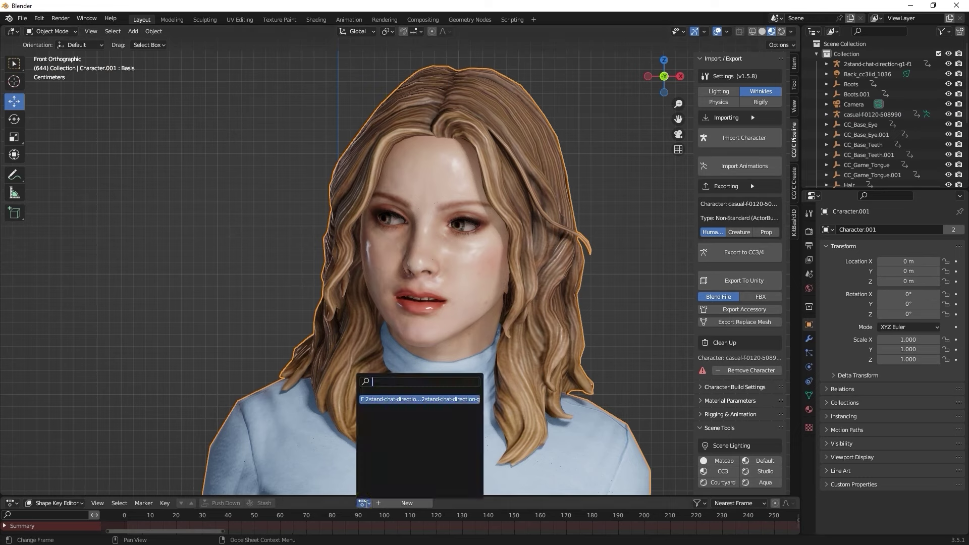
left_click(421, 400)
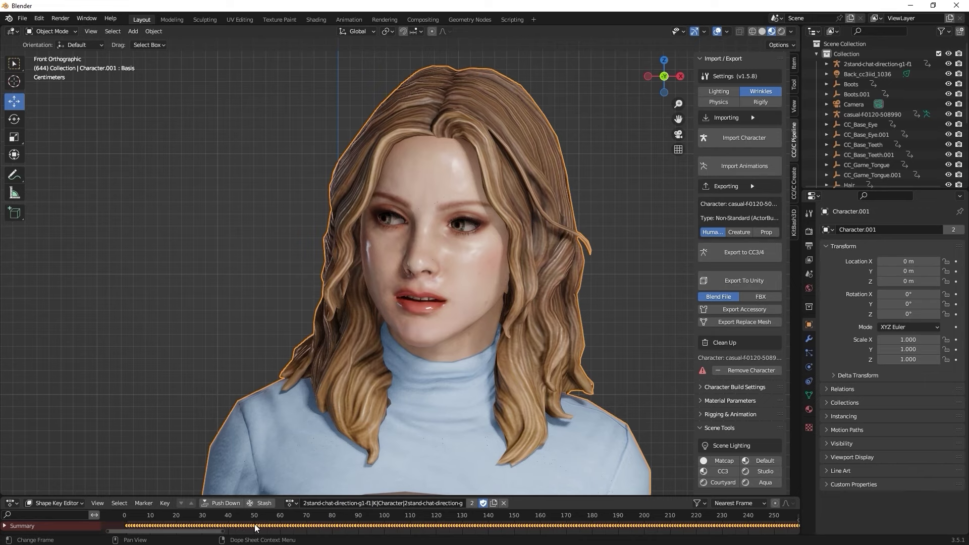
left_click(16, 504)
Back in the Timeline, play the animation with her face moving in speech
left_click(156, 414)
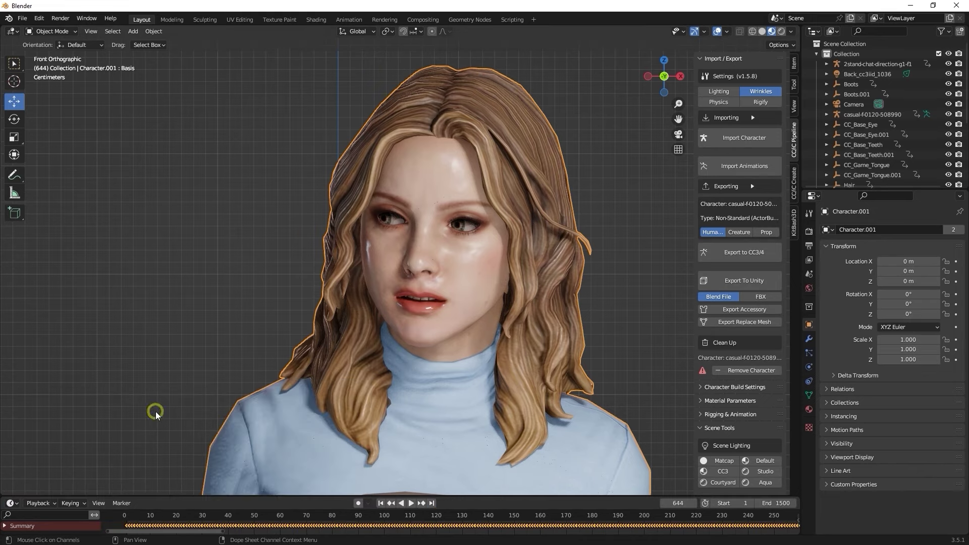
left_click(411, 504)
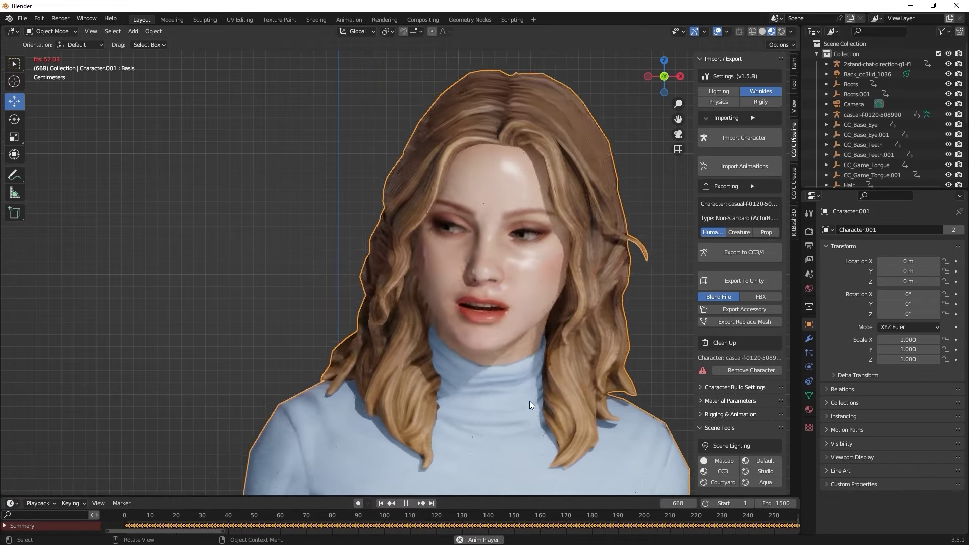